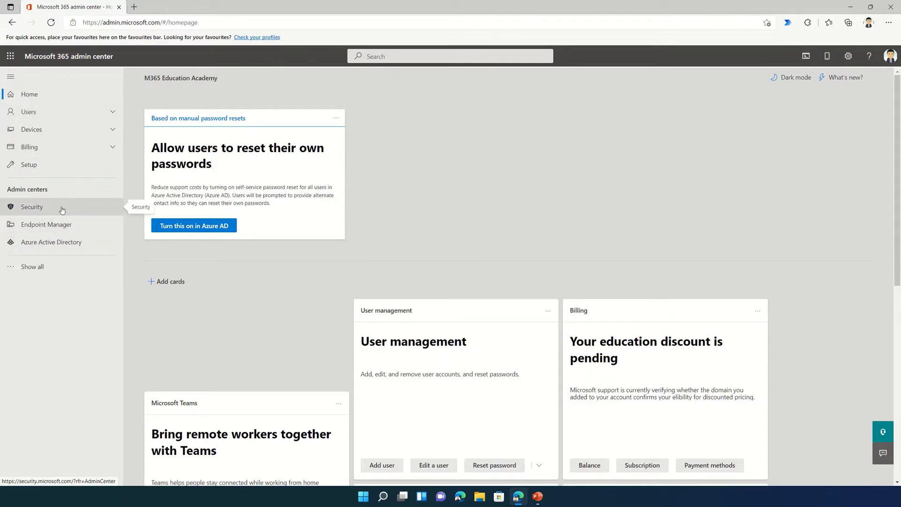
Open Microsoft 365 Defender from the admin center's Security link under Admin centers
click(47, 265)
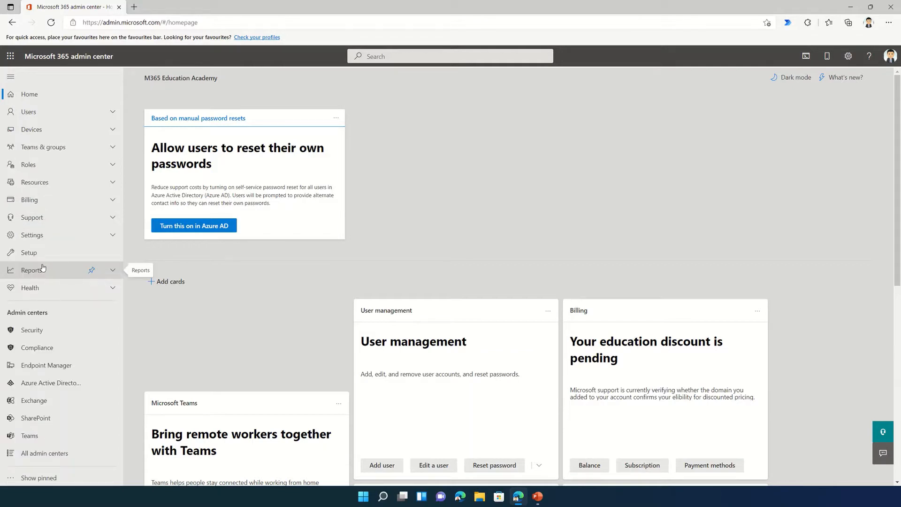
click(34, 330)
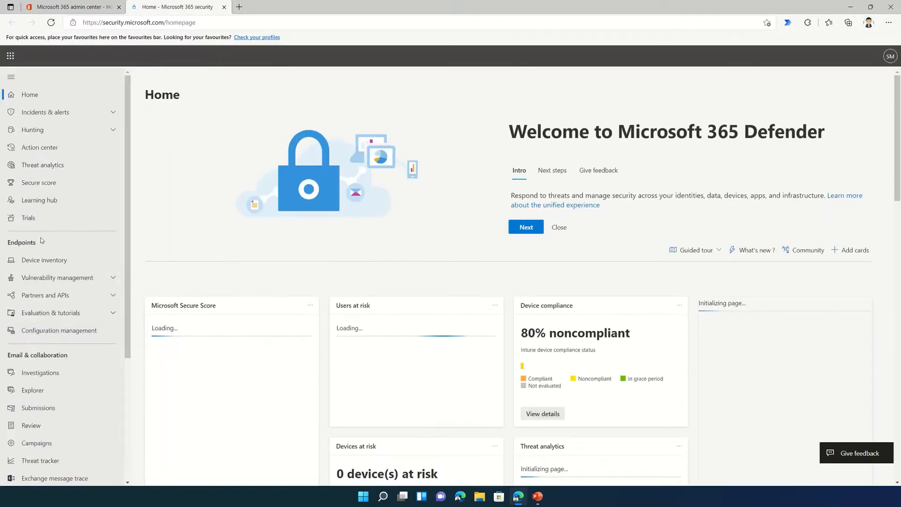
Open Secure Score and compare the 29.09% score with the 46.33 for similar organizations
click(44, 187)
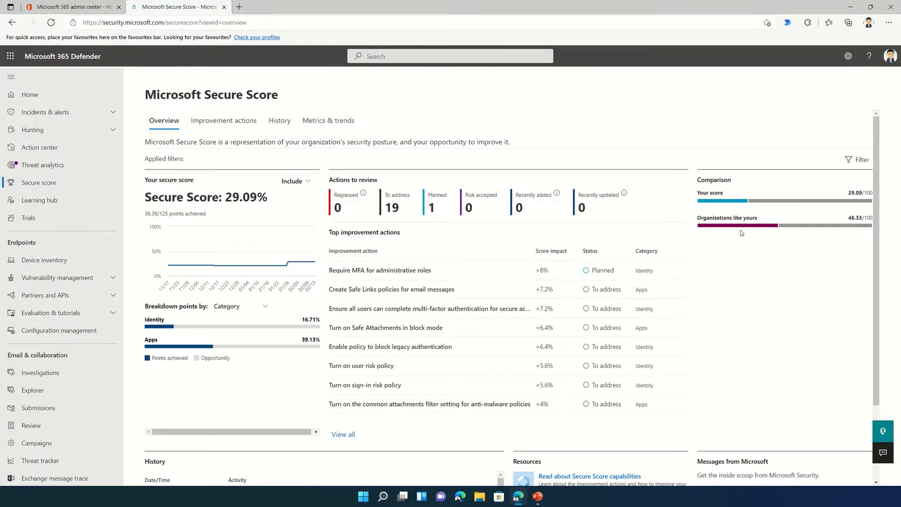
mouse_move(725, 201)
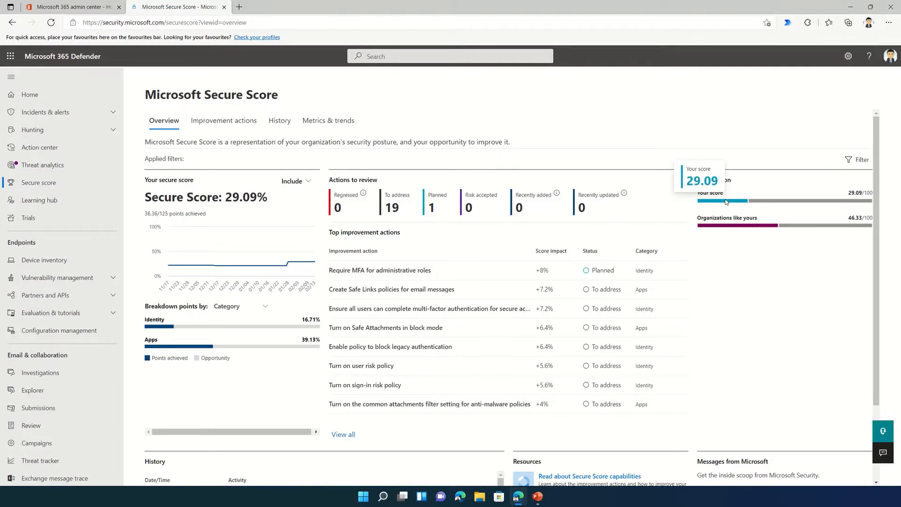
mouse_move(726, 229)
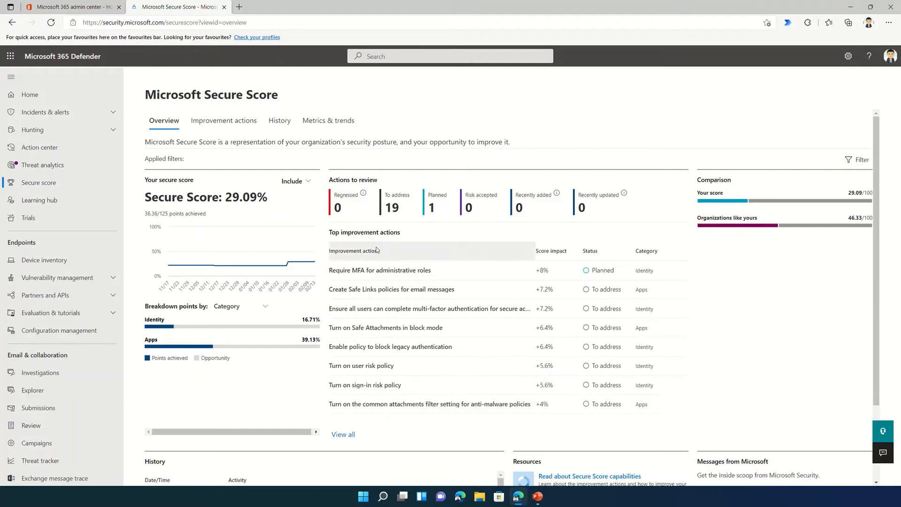
click(223, 121)
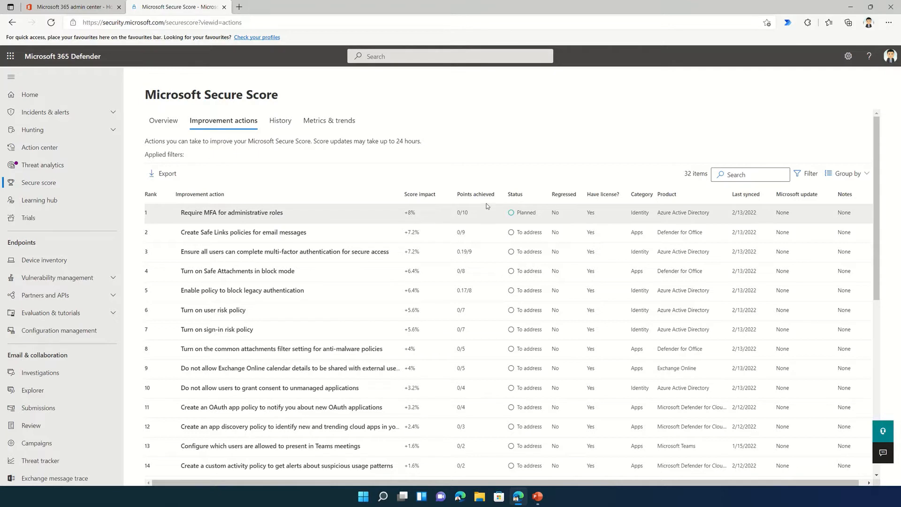
click(282, 125)
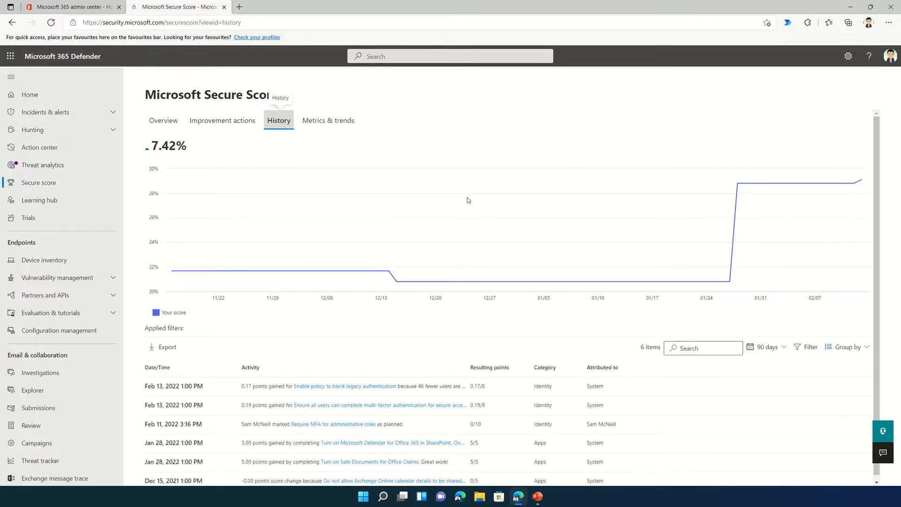
mouse_move(754, 263)
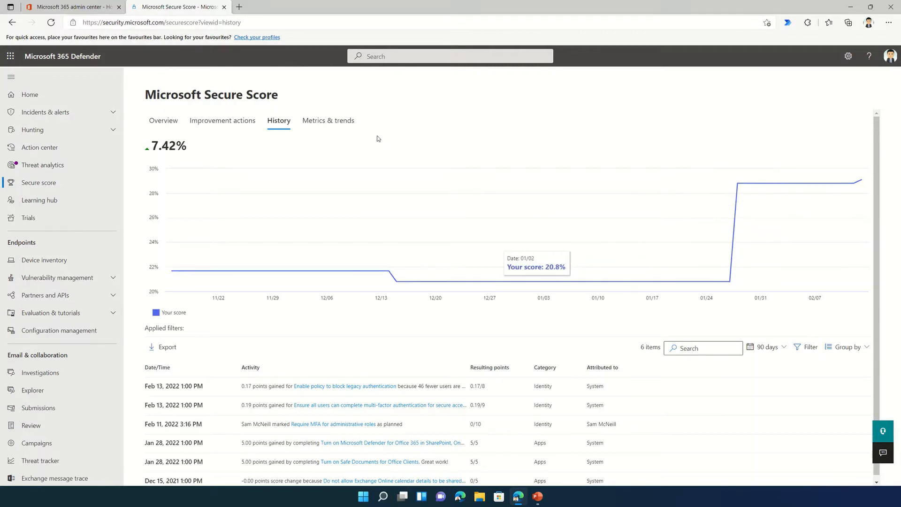
click(344, 125)
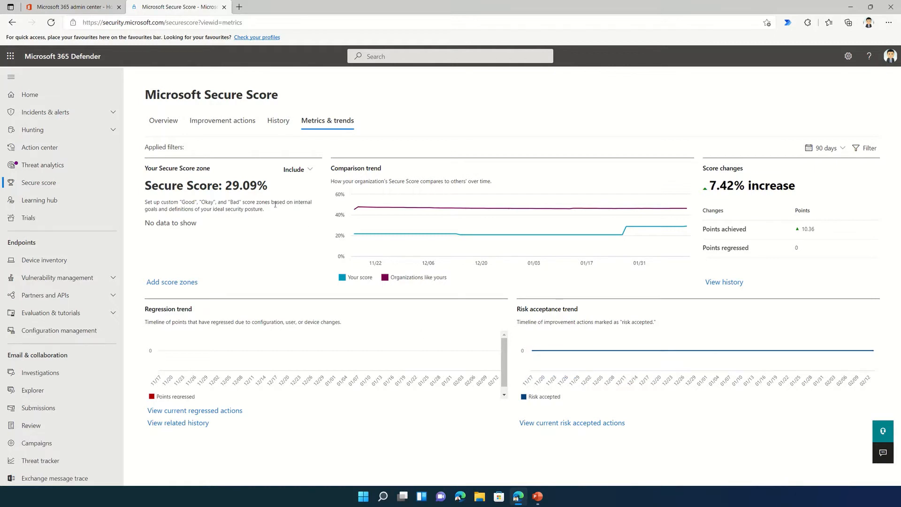
click(169, 126)
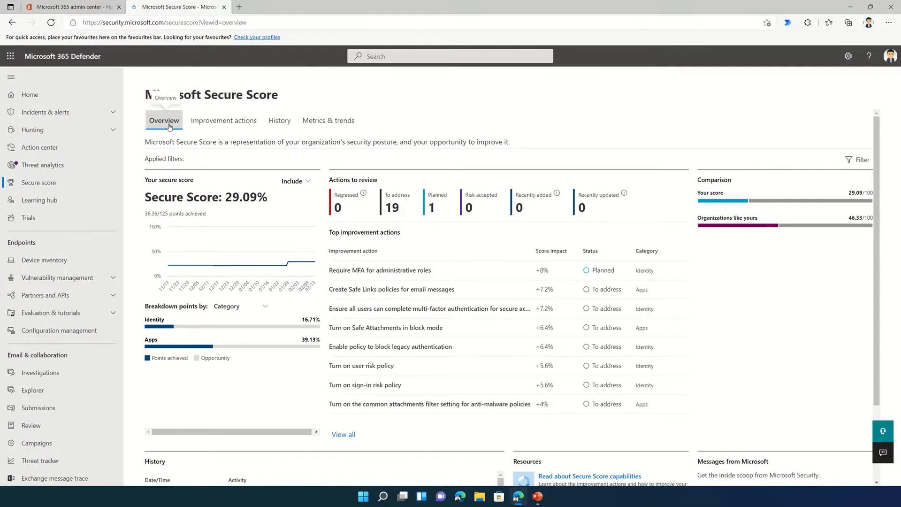
Review the General details of 'Require MFA for administrative roles', then view its Implementation guidance
click(380, 270)
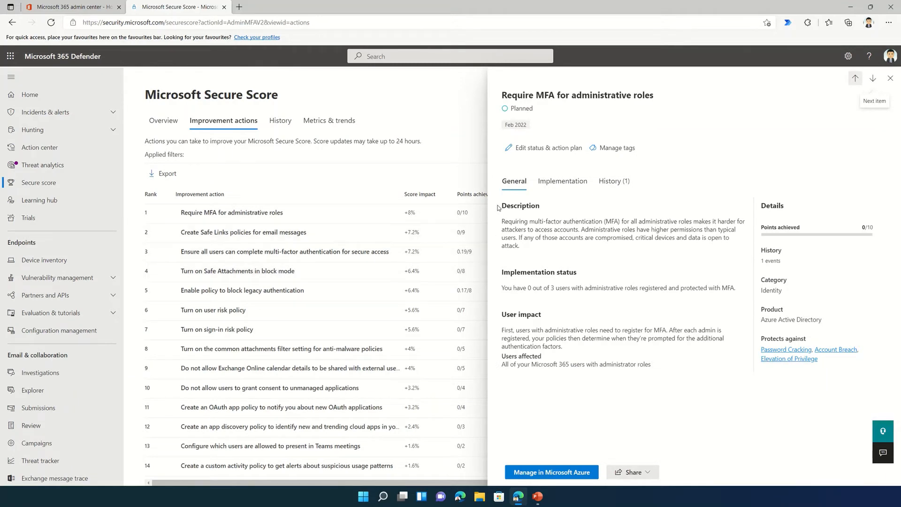
drag(501, 205, 553, 245)
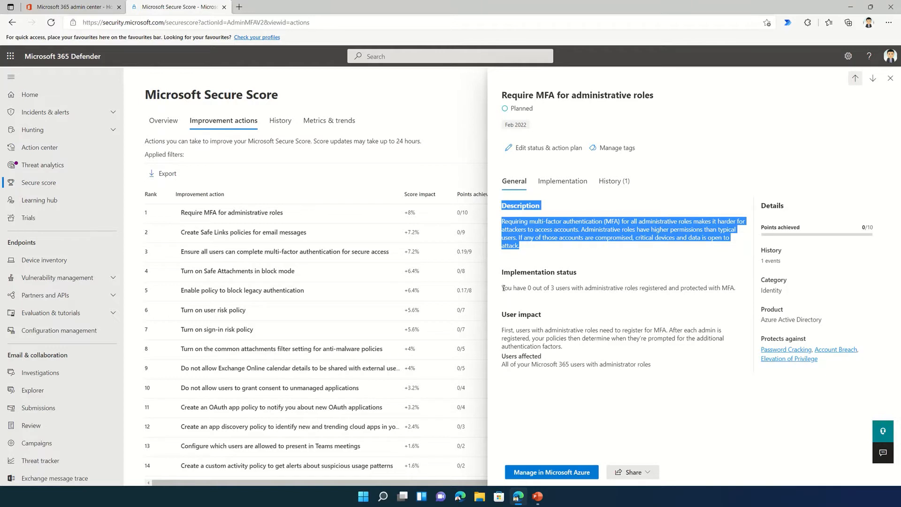
drag(503, 287, 572, 287)
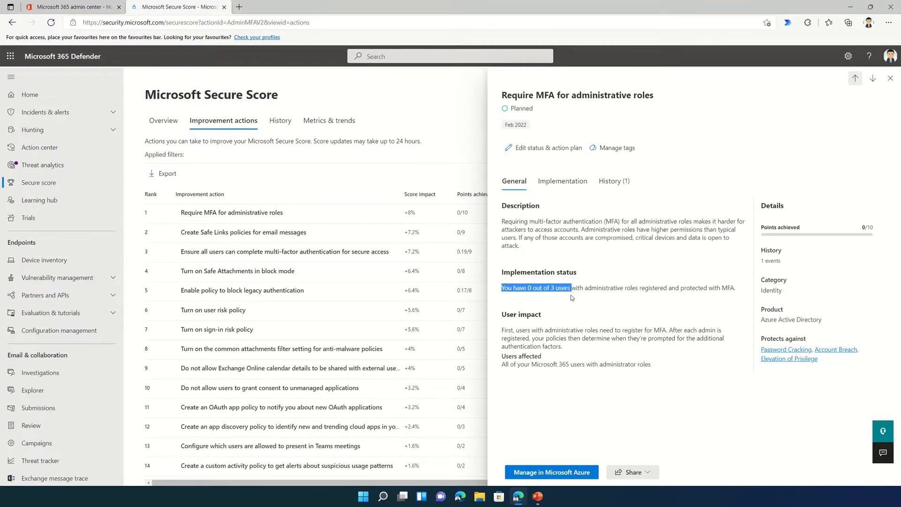
click(570, 294)
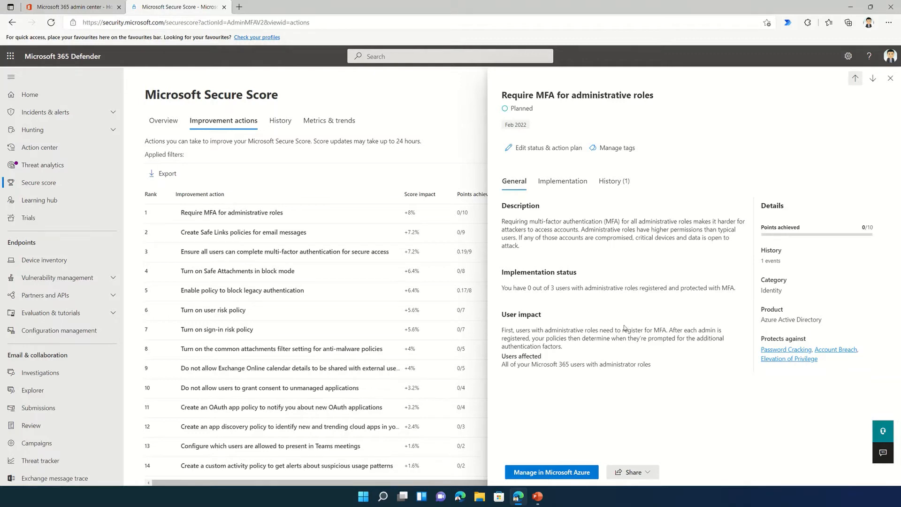
drag(501, 330, 570, 352)
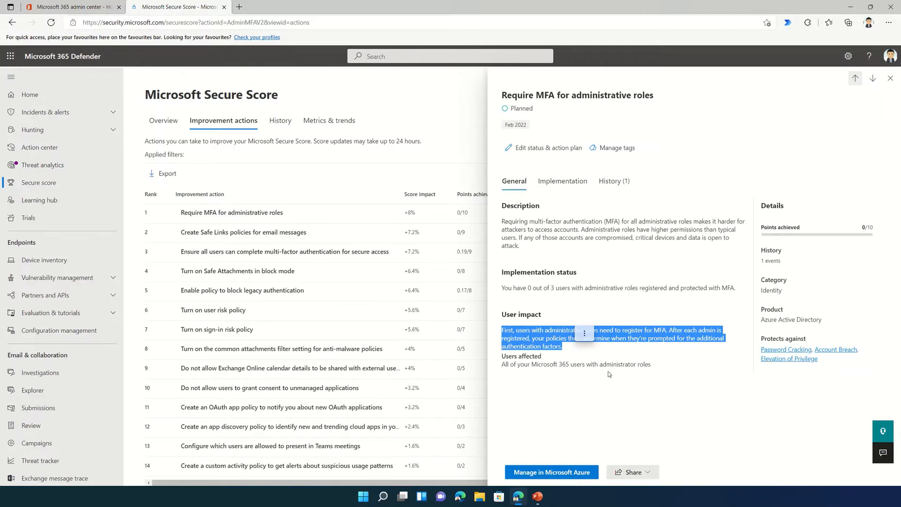
click(567, 184)
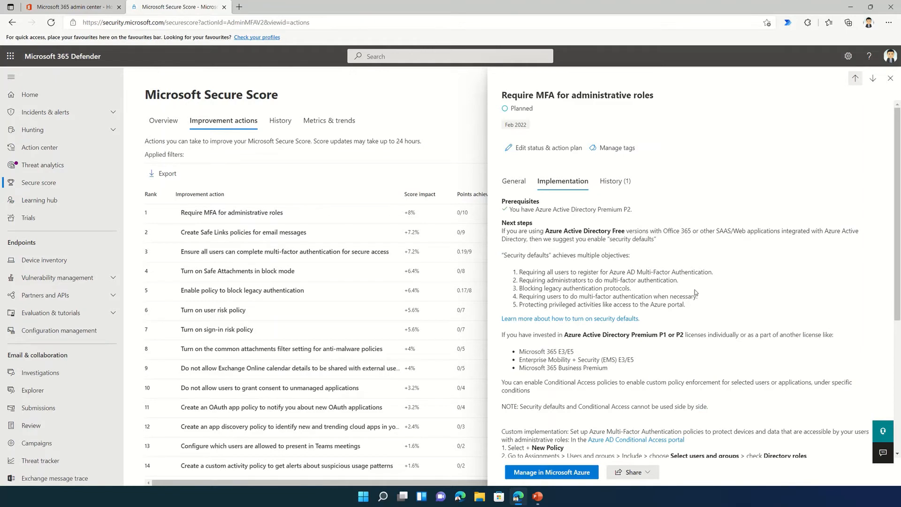
scroll(694, 289, down, 1)
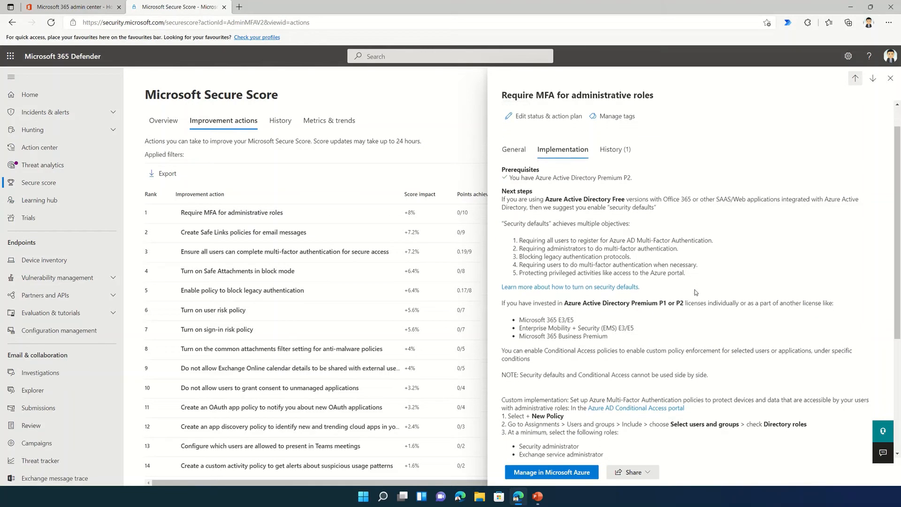
scroll(694, 289, down, 1)
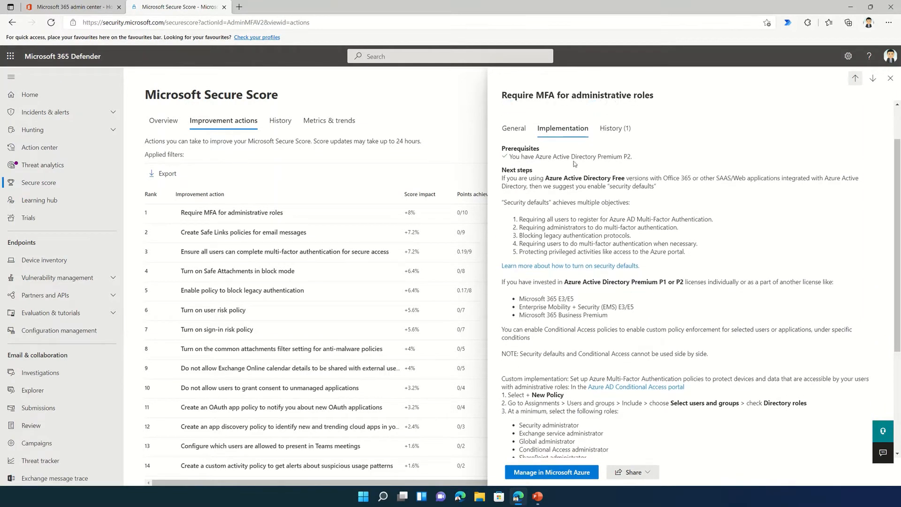
drag(633, 157, 510, 163)
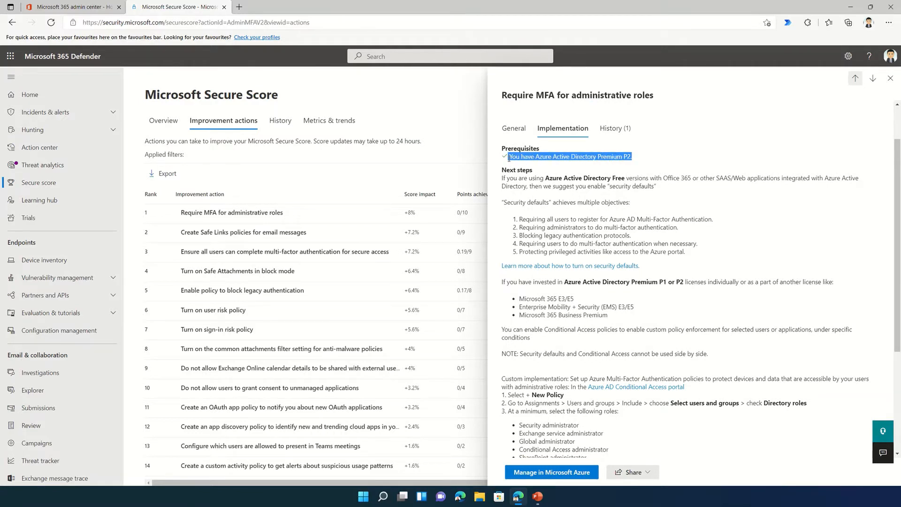
drag(502, 170, 693, 254)
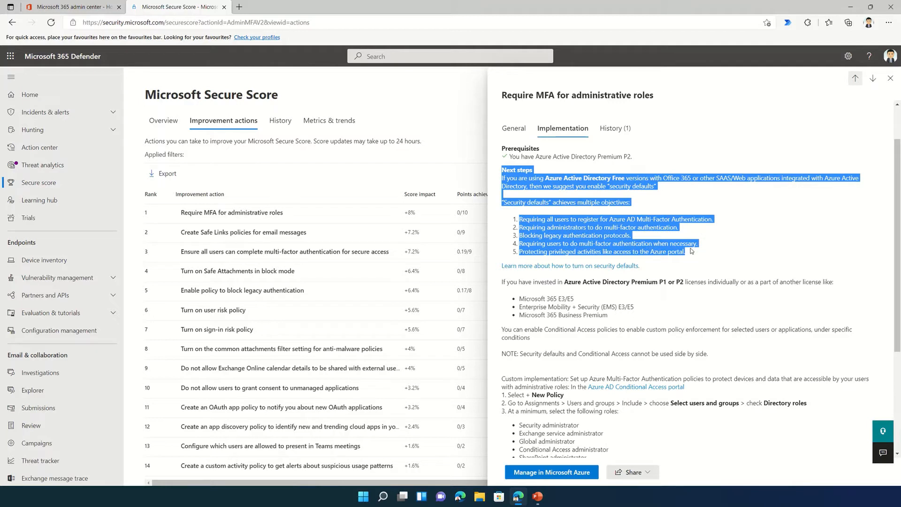
click(614, 216)
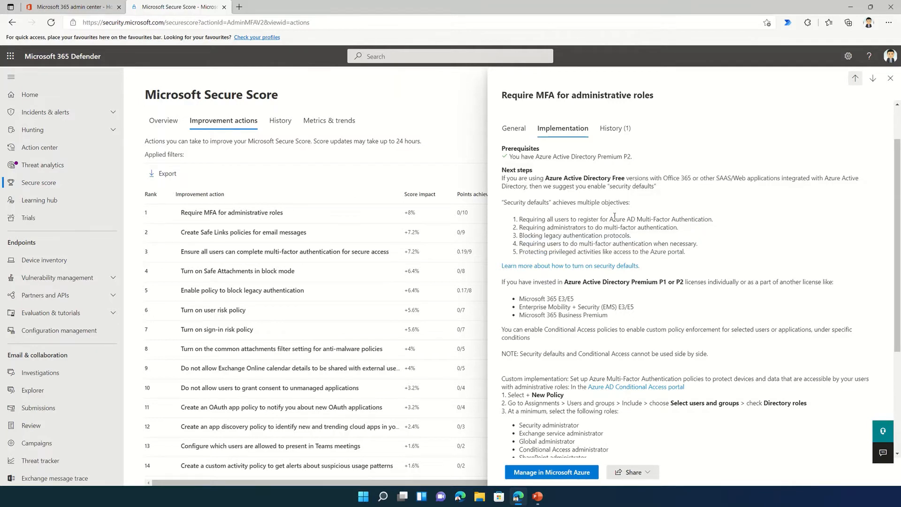
drag(501, 203, 626, 202)
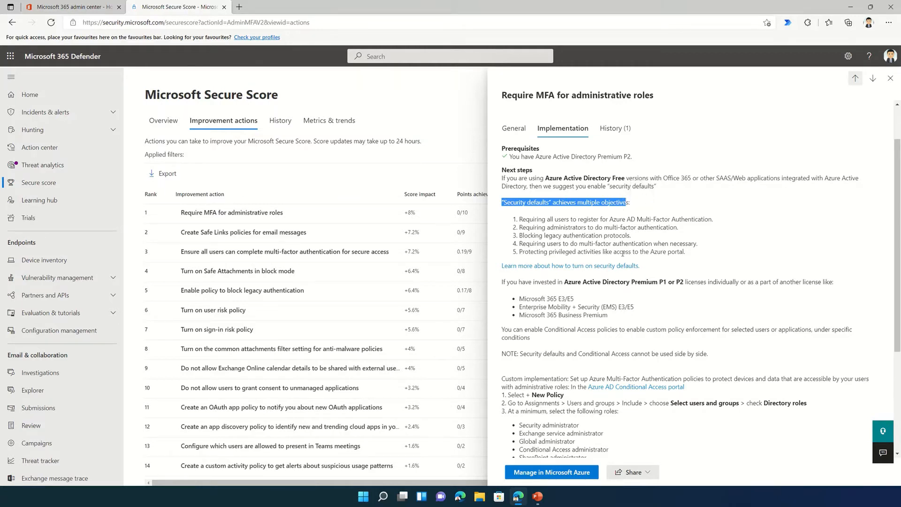
scroll(610, 253, down, 3)
scroll(623, 256, down, 1)
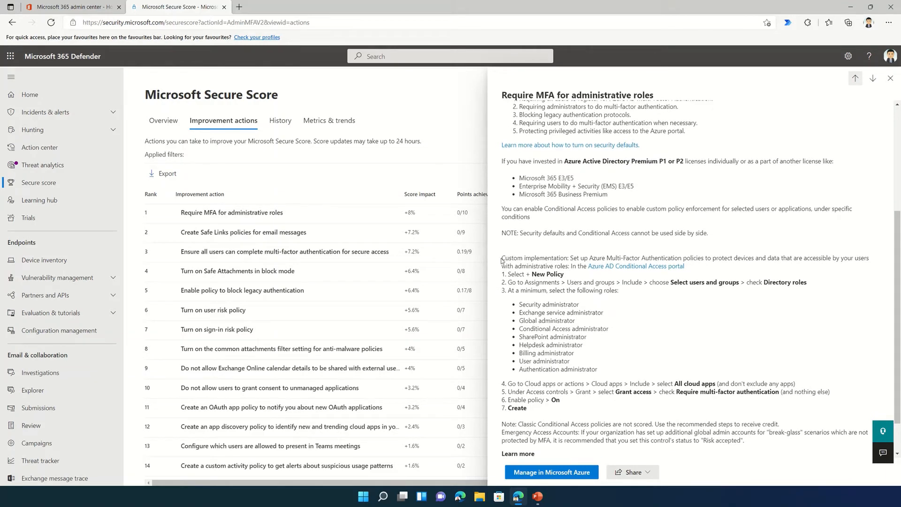
drag(501, 259, 726, 249)
Open the Conditional Access portal in a new tab and sign in with the first account
right_click(626, 266)
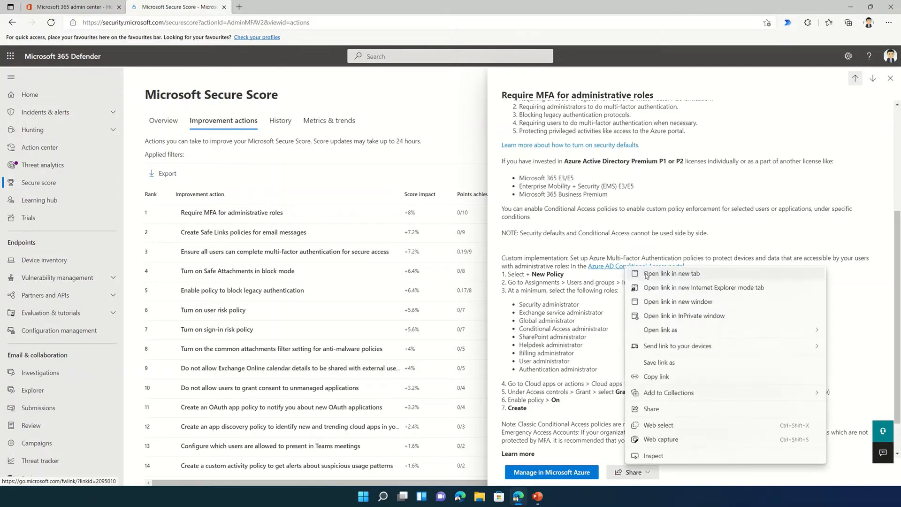
click(646, 274)
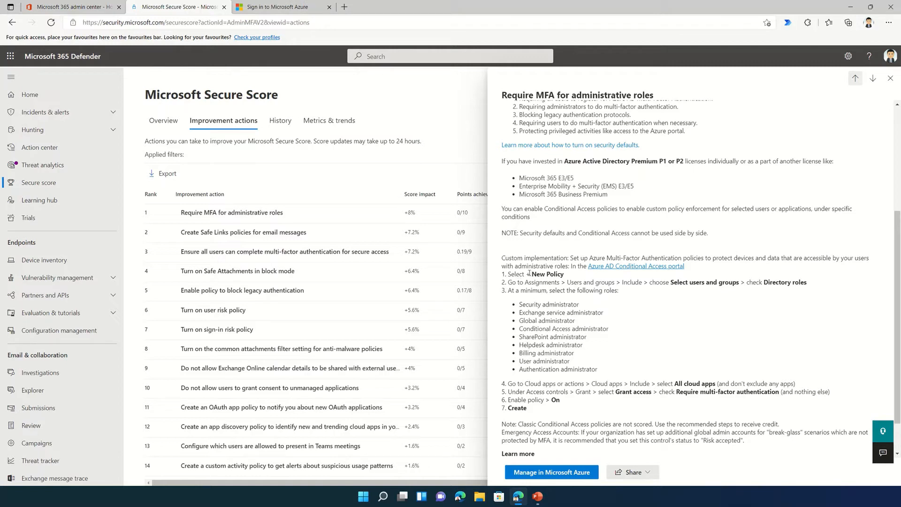
click(267, 7)
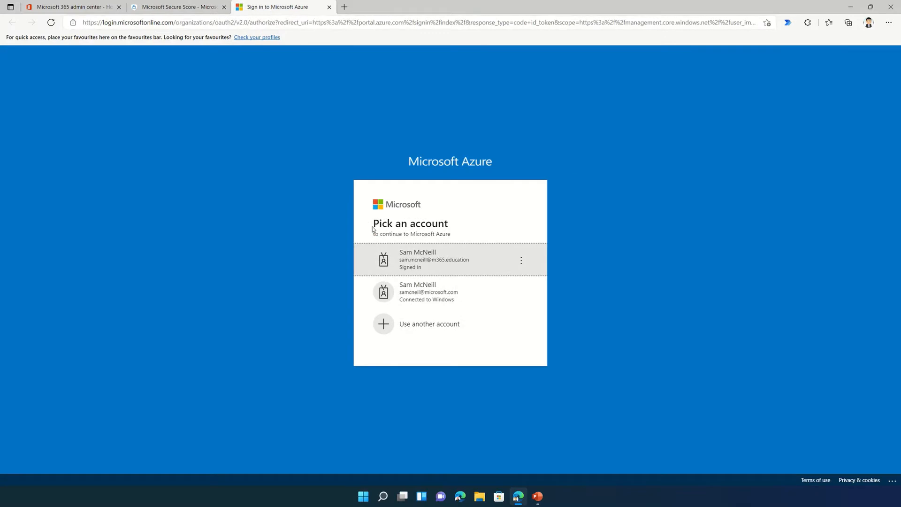
click(427, 258)
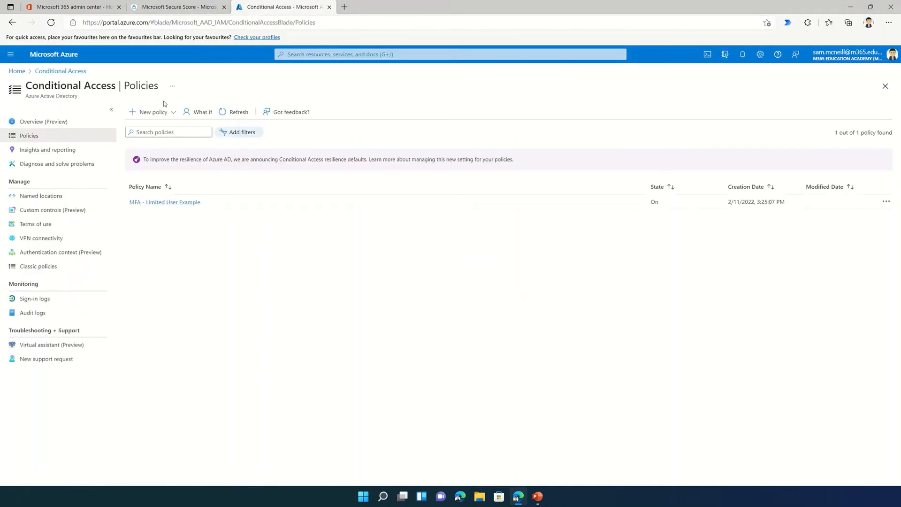
Show the New policy options, cross-checking the Secure Score recommended steps
click(163, 112)
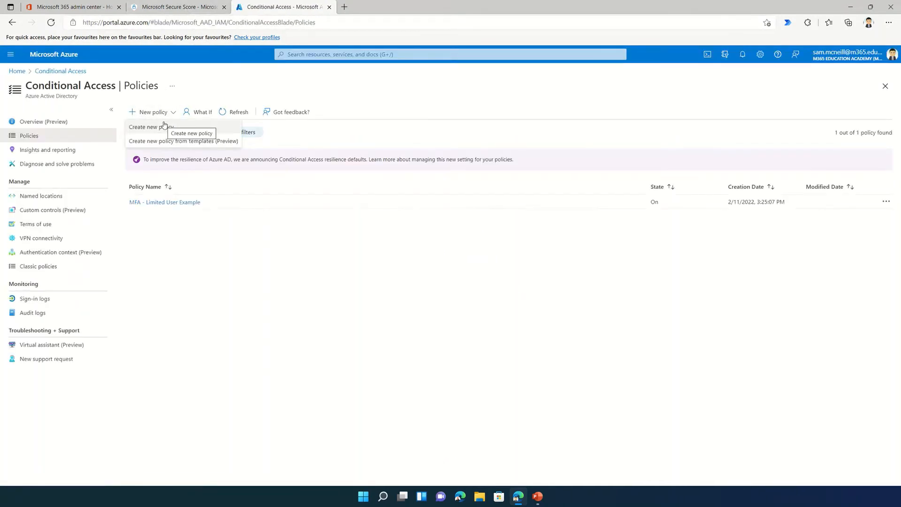
click(170, 5)
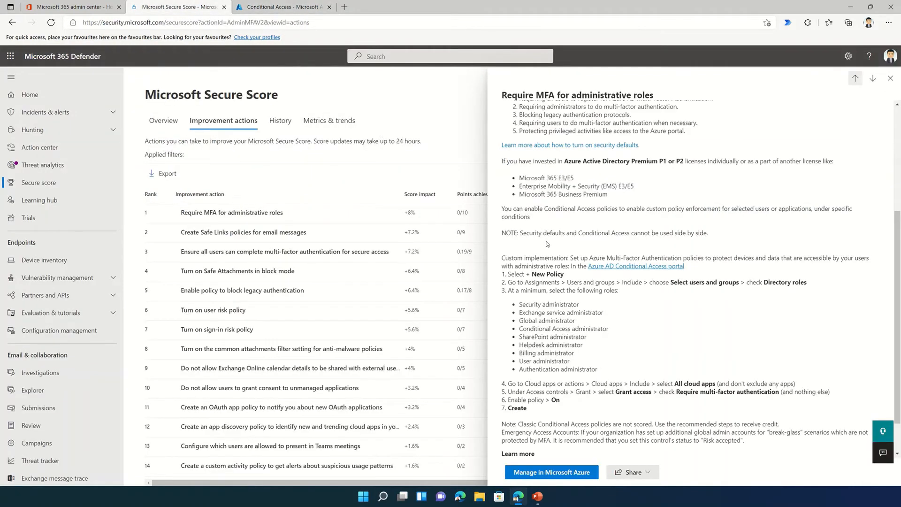
click(281, 7)
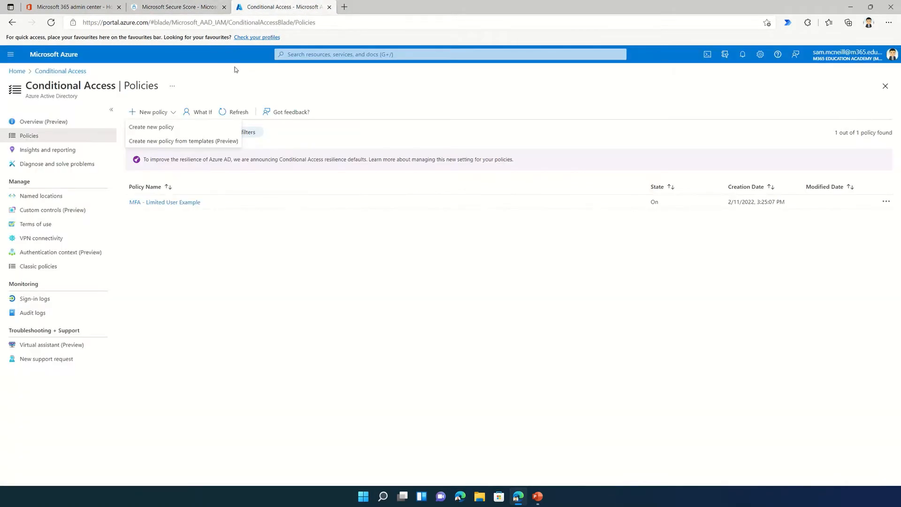
Create a new policy named 'User Admins Require MFA' targeting only the User administrator role
click(165, 128)
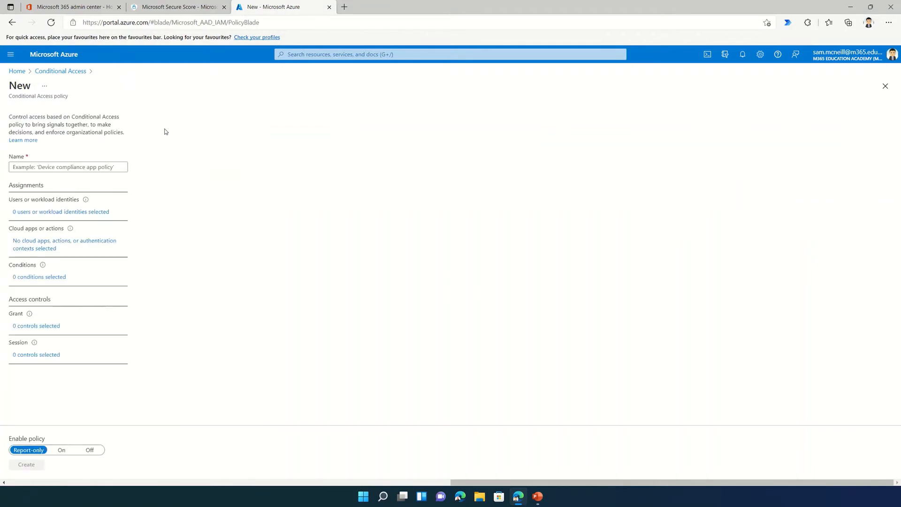
click(95, 169)
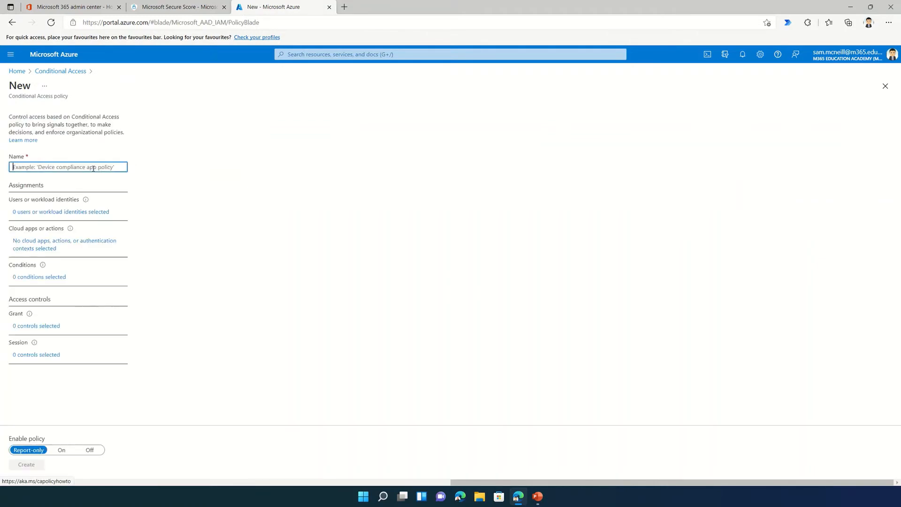
text(User Ad)
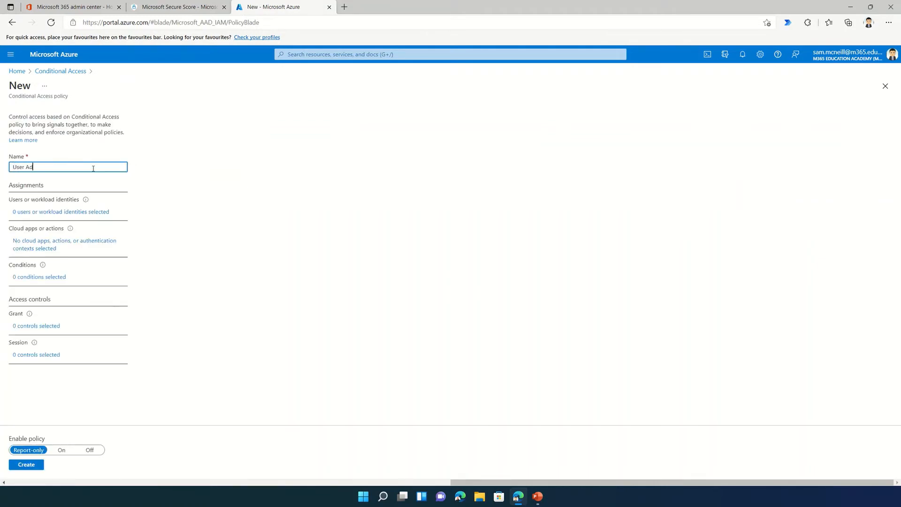
text(mins Require MFA)
click(87, 213)
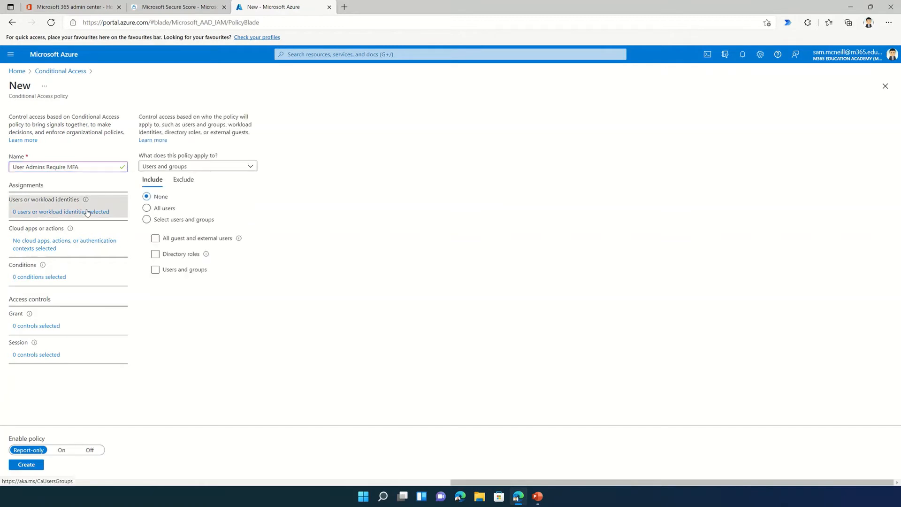
click(200, 167)
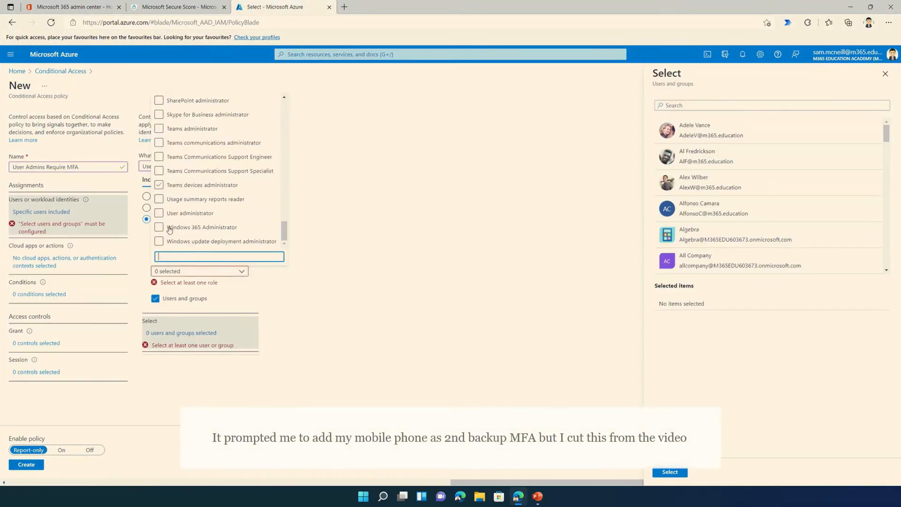
click(169, 229)
click(159, 213)
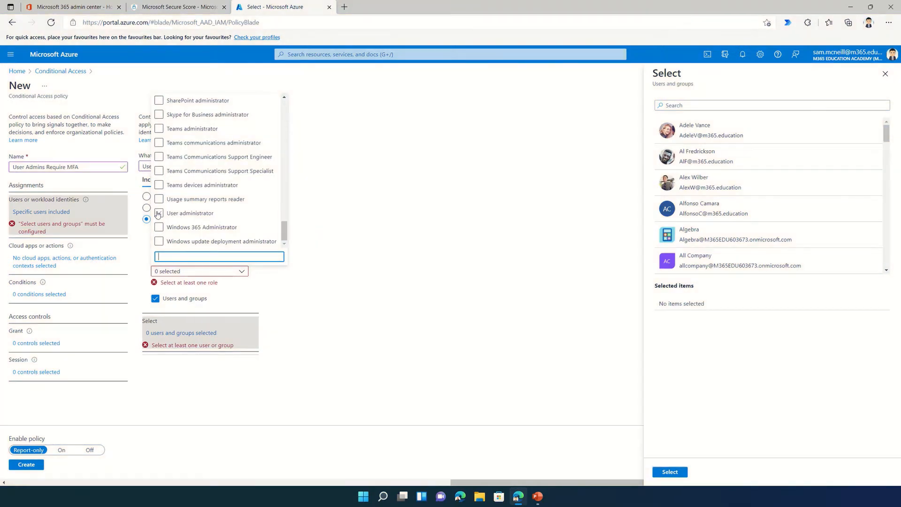
click(330, 260)
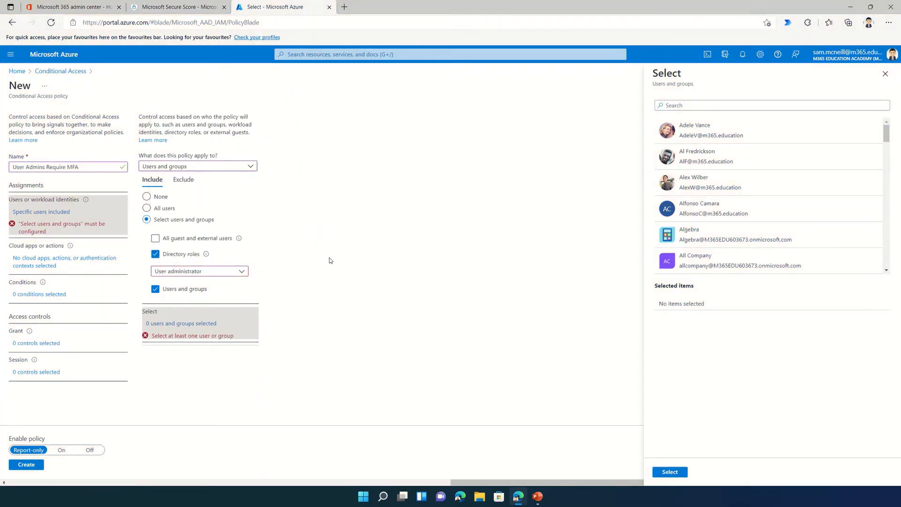
click(172, 293)
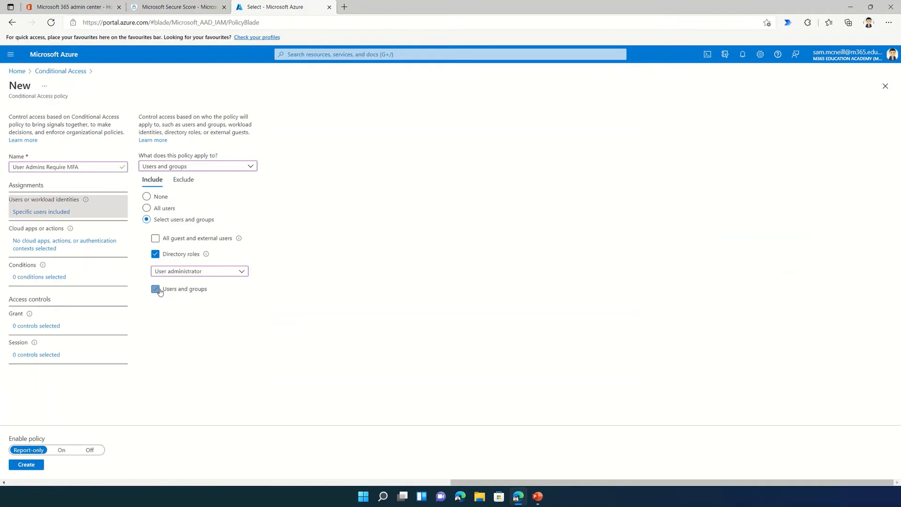
Apply the policy to all cloud apps
click(66, 246)
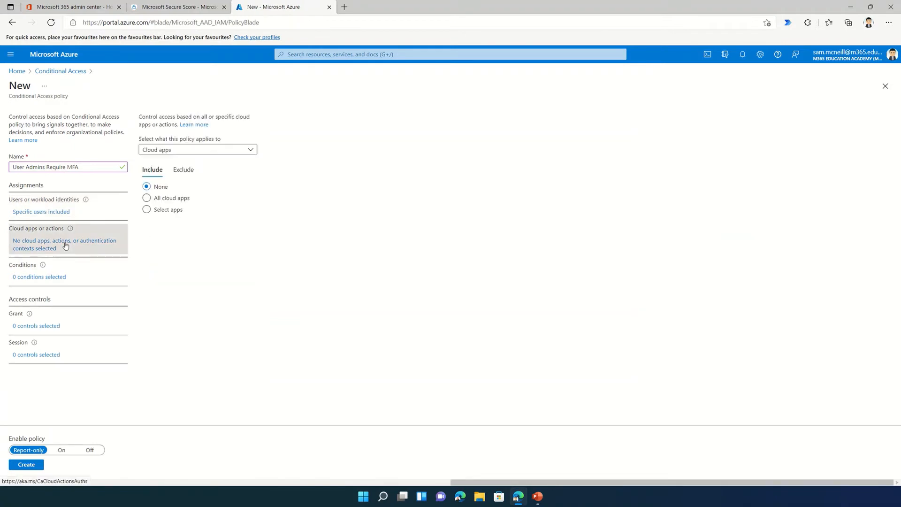
click(179, 6)
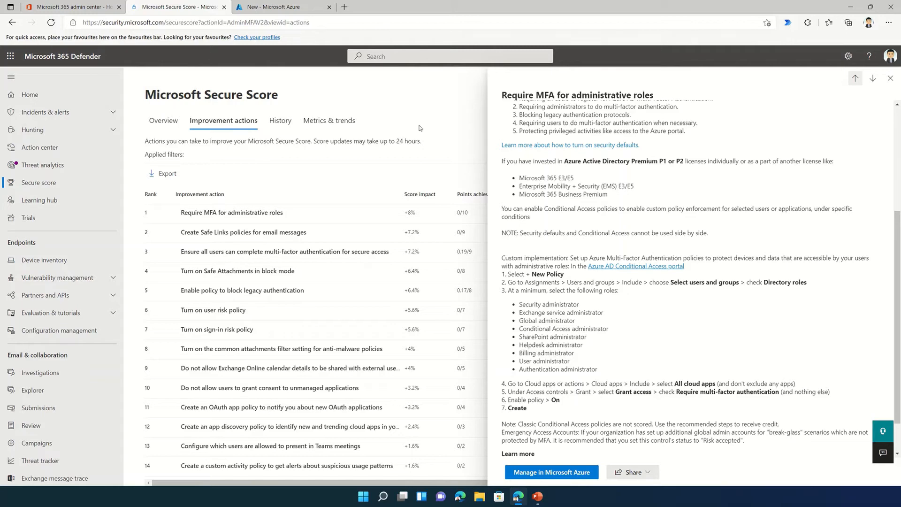
click(289, 7)
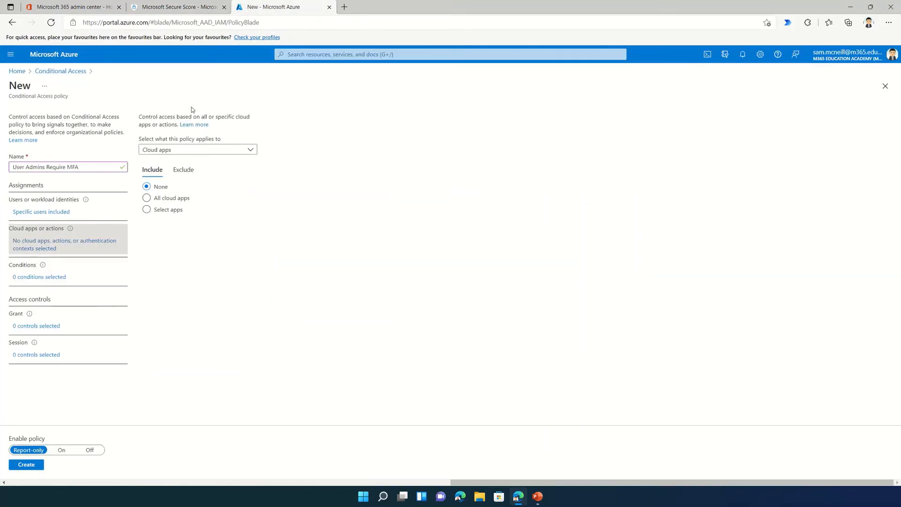
click(147, 198)
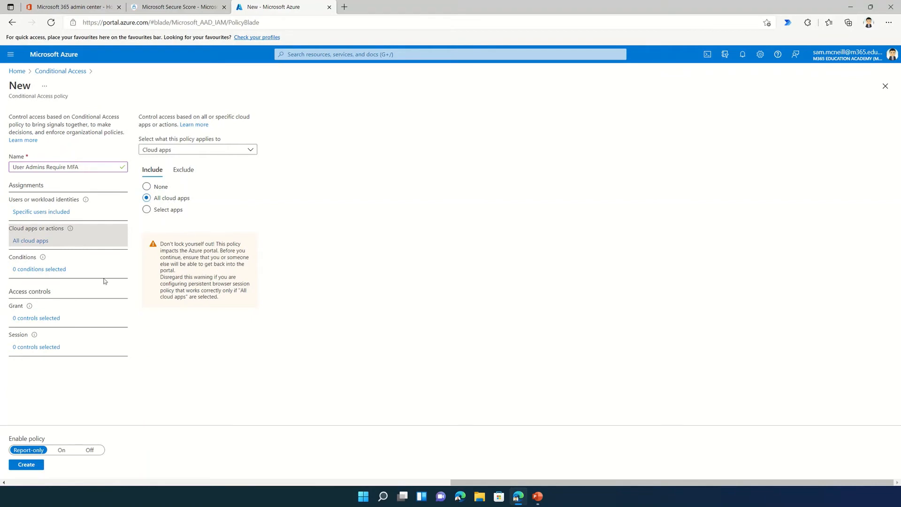
Set the grant control to require multi-factor authentication
click(47, 322)
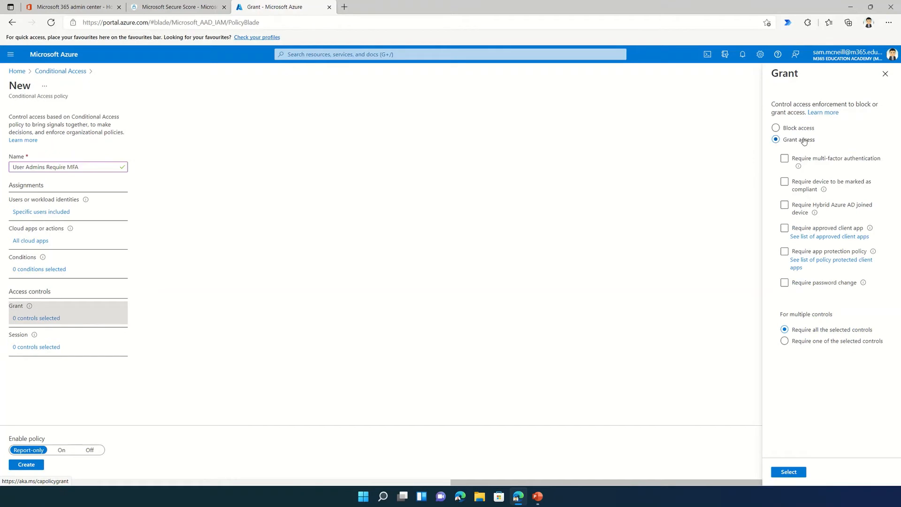
click(785, 158)
click(170, 11)
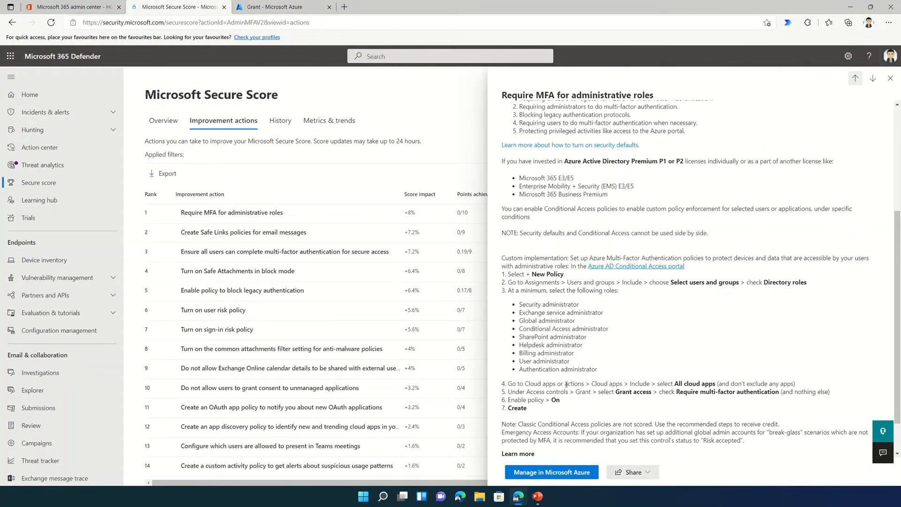
drag(565, 384, 700, 384)
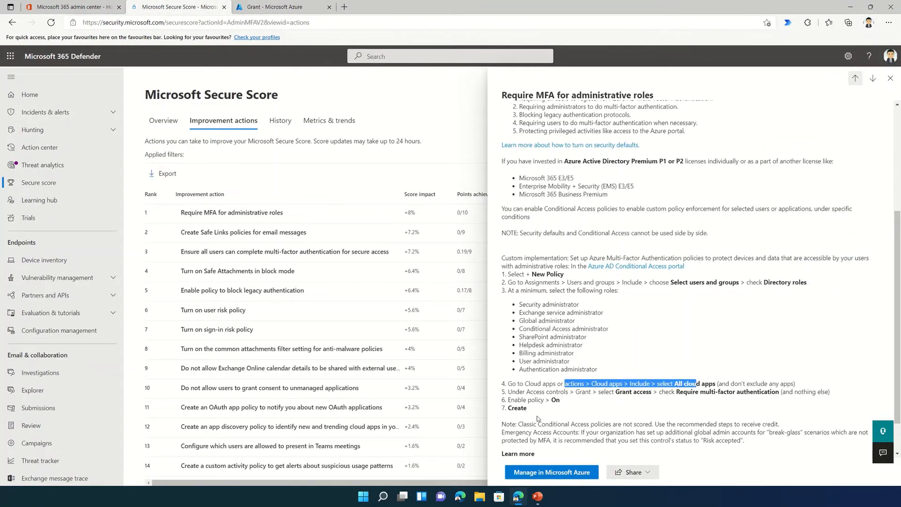
click(260, 8)
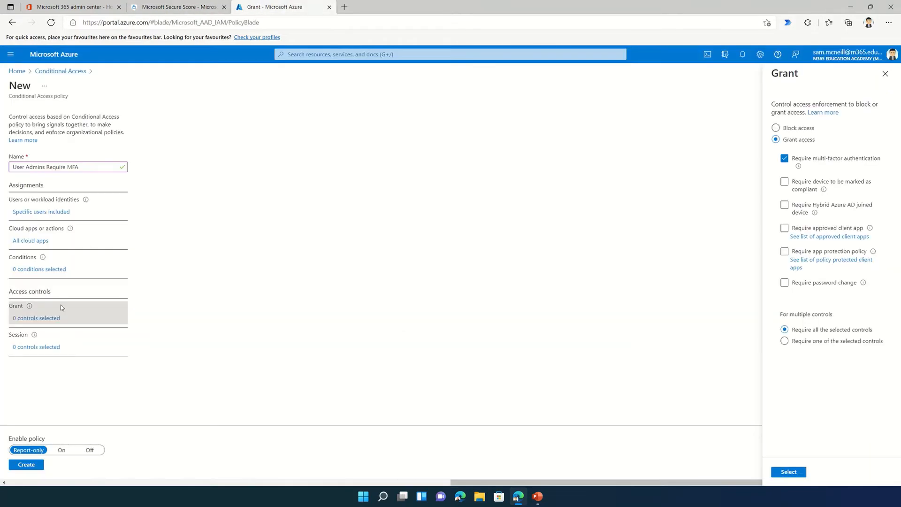
Switch Enable policy to On and confirm the Require MFA grant setting
click(62, 450)
click(33, 467)
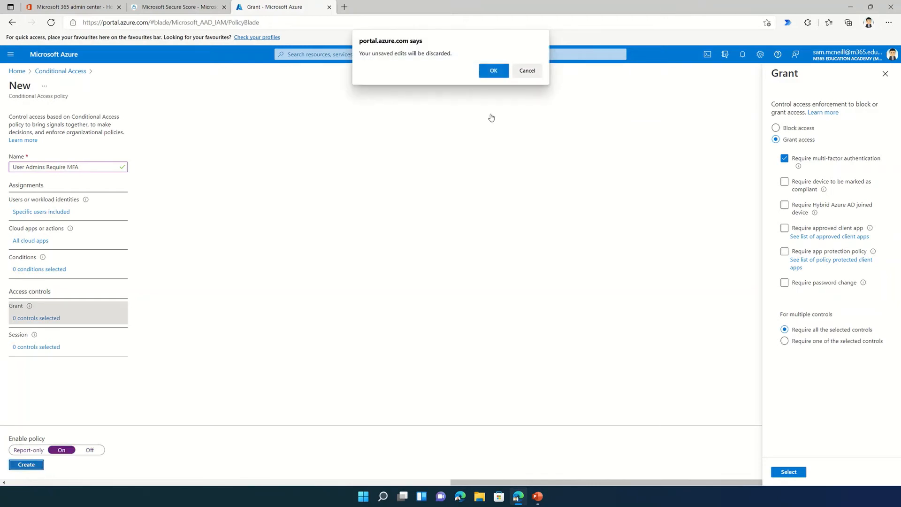
click(528, 71)
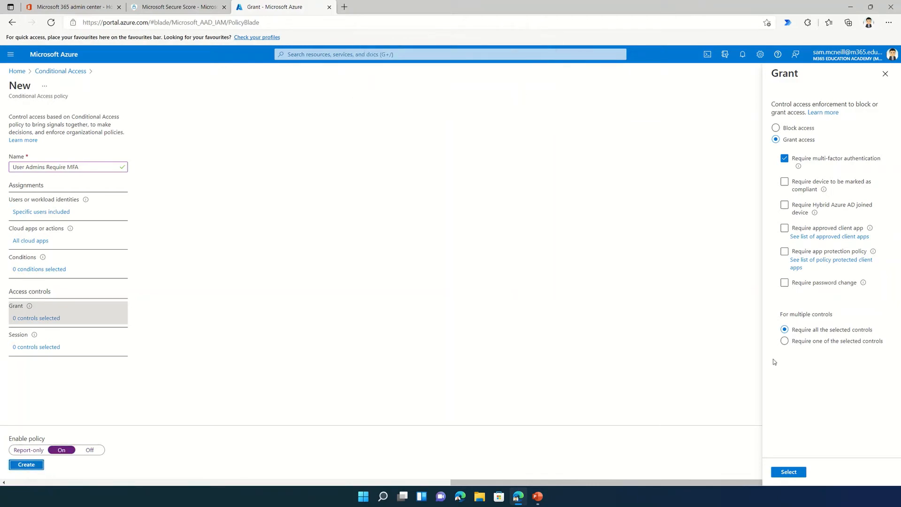
click(793, 473)
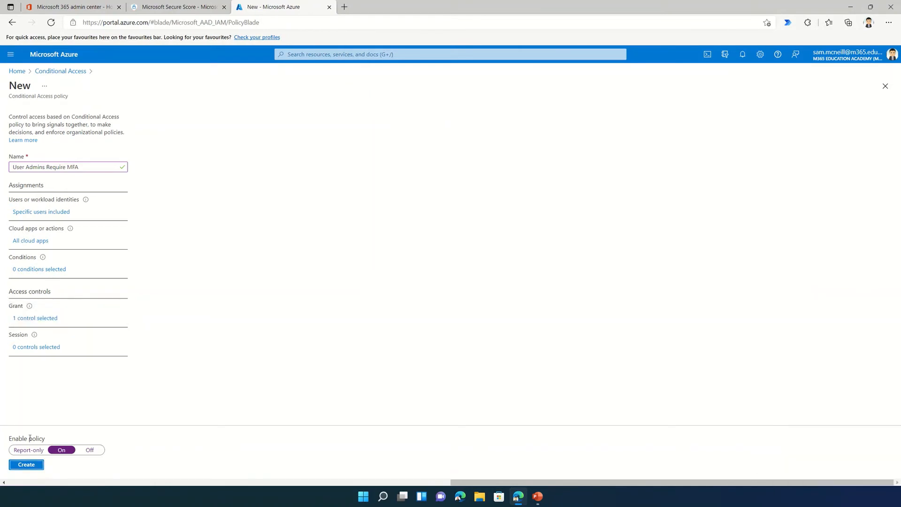
Create the policy, confirm it is listed as On, and open an InPrivate window
click(25, 465)
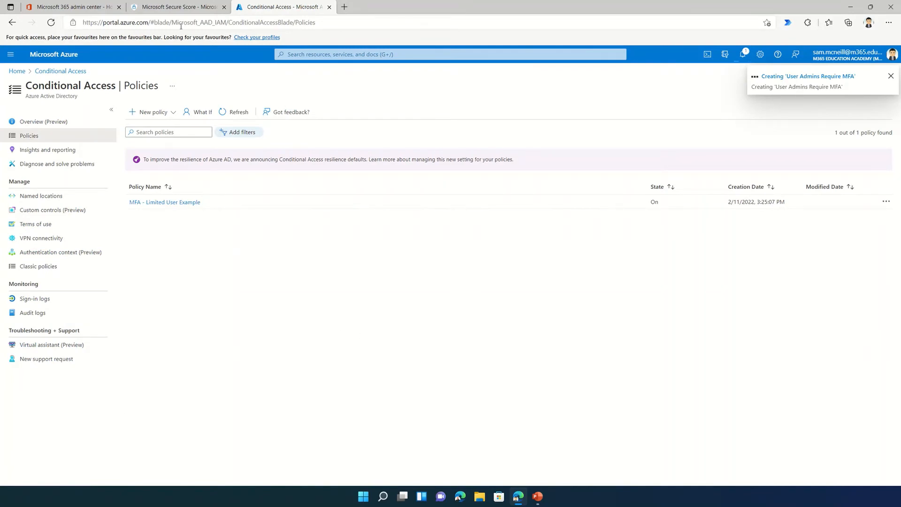
click(178, 7)
scroll(583, 393, down, 1)
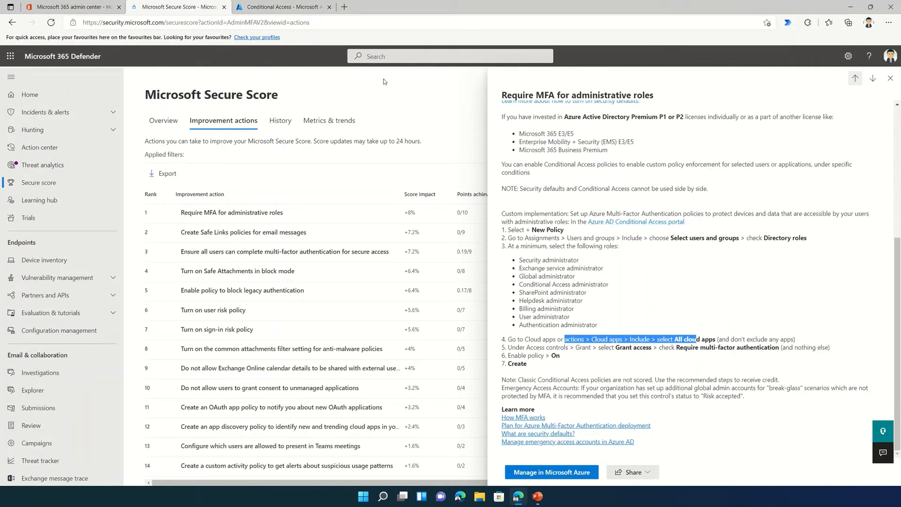
click(311, 7)
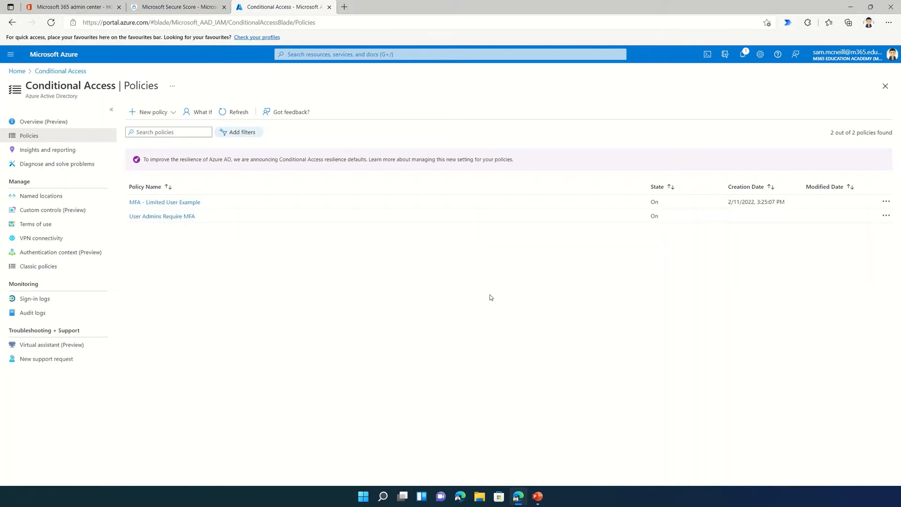
key(ctrl+shift+n)
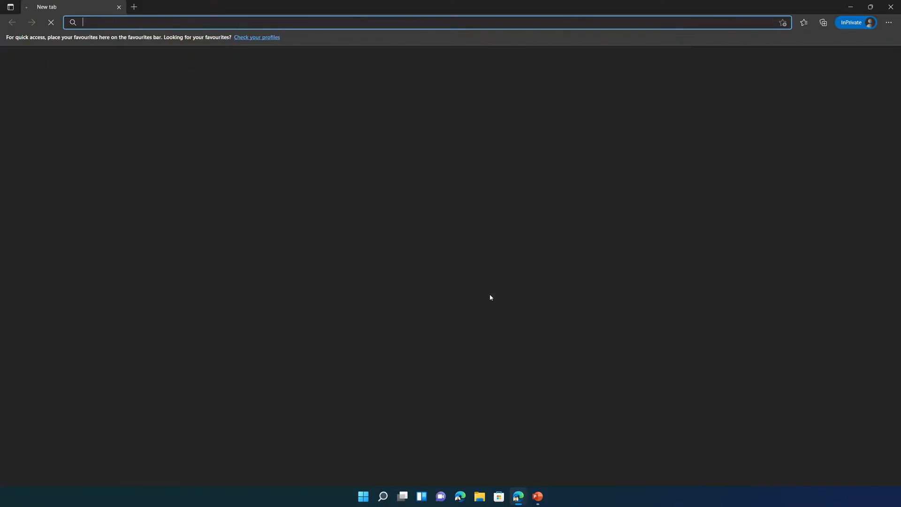
Go to portal.office.com in the InPrivate window
click(382, 22)
text(porta)
key(Return)
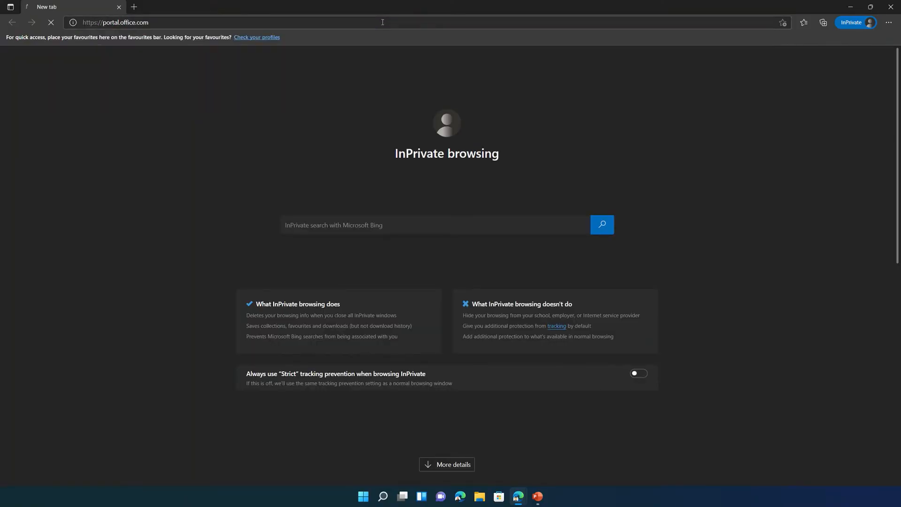
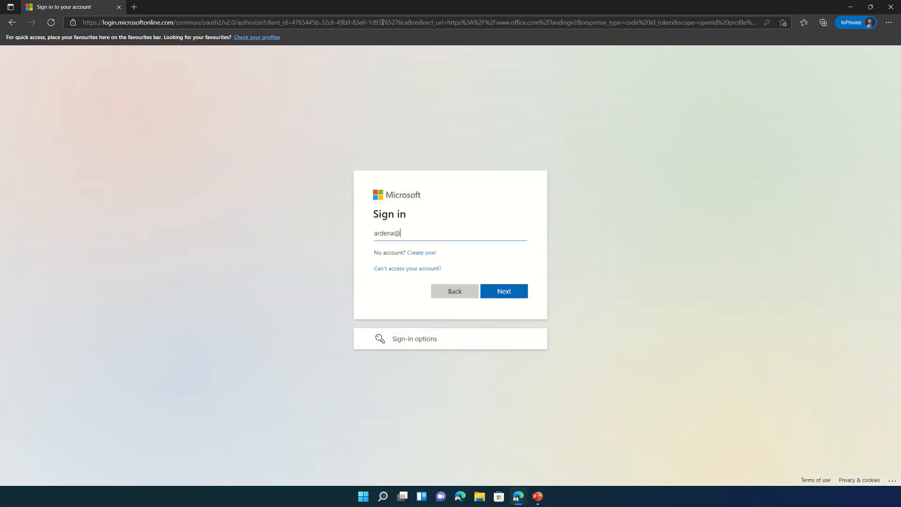
Sign in with the test user's email and password and continue to security setup
key(Return)
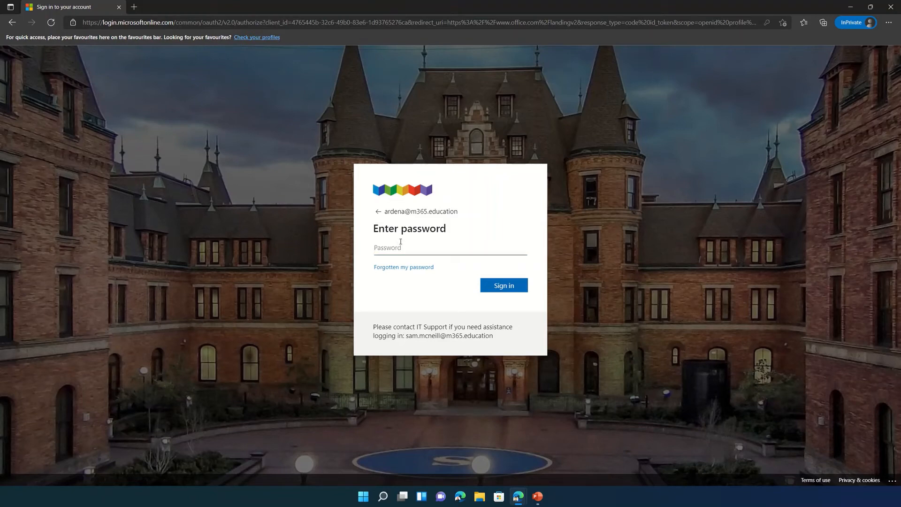
text(******)
key(Return)
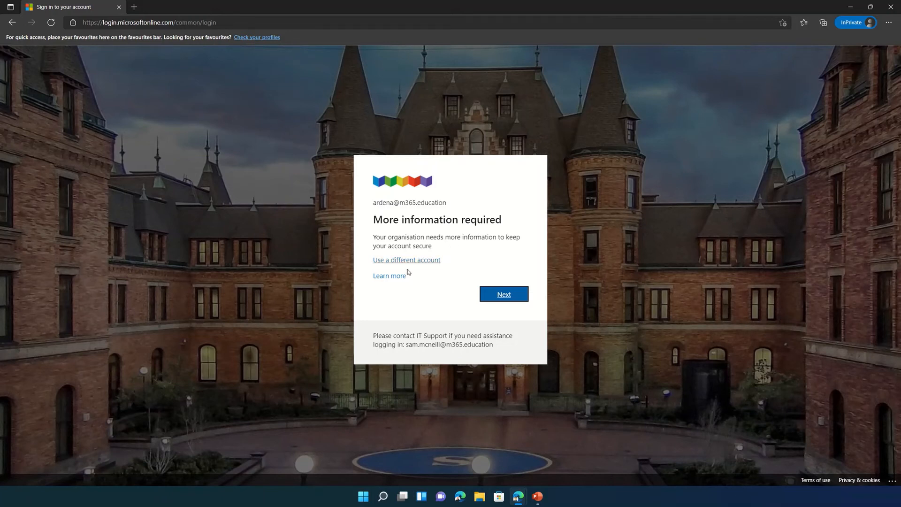
click(510, 295)
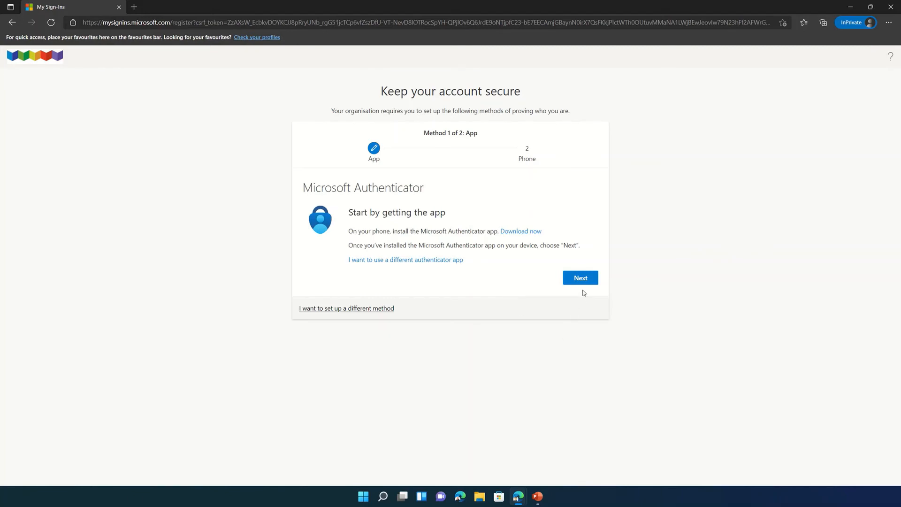
Register Microsoft Authenticator by scanning the QR code and approving the test notification
drag(430, 231, 491, 232)
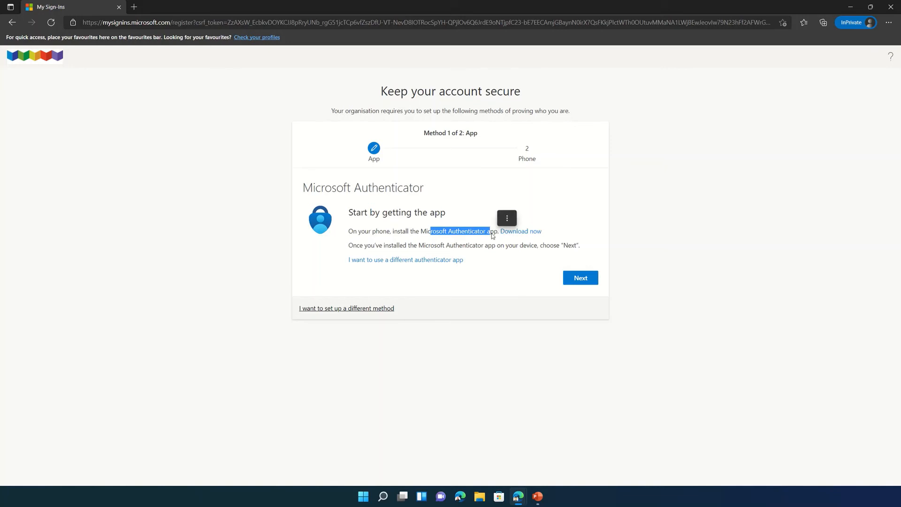
click(581, 278)
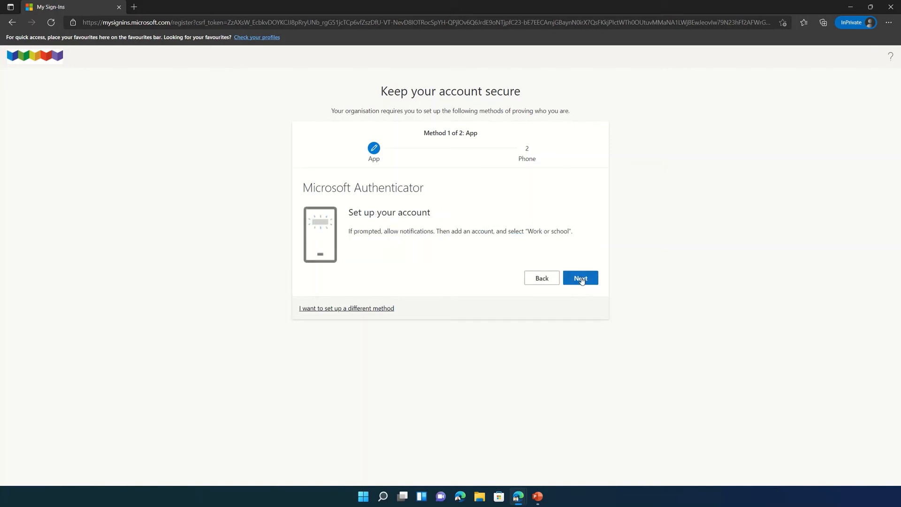
click(581, 279)
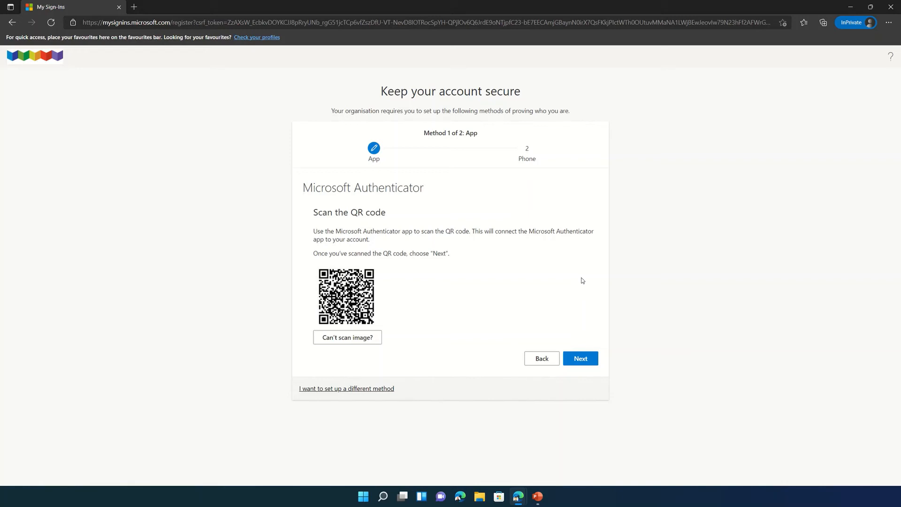
click(583, 358)
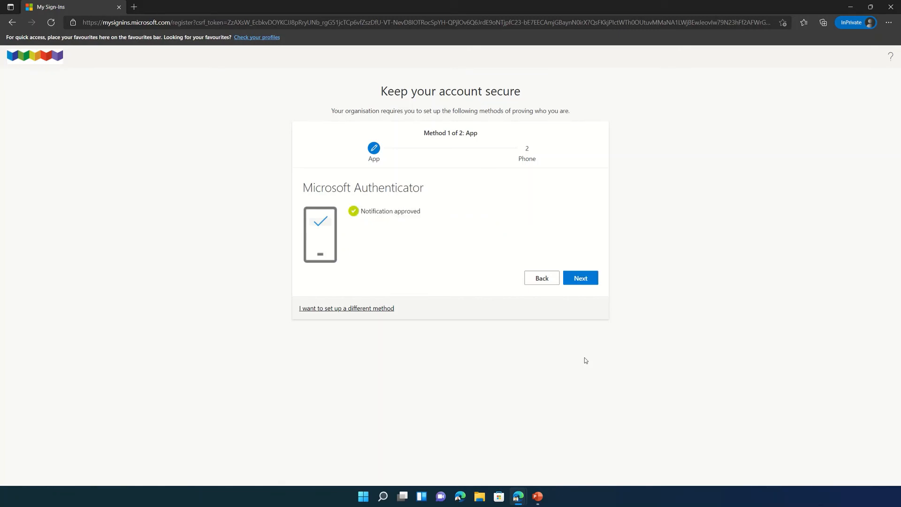
click(583, 284)
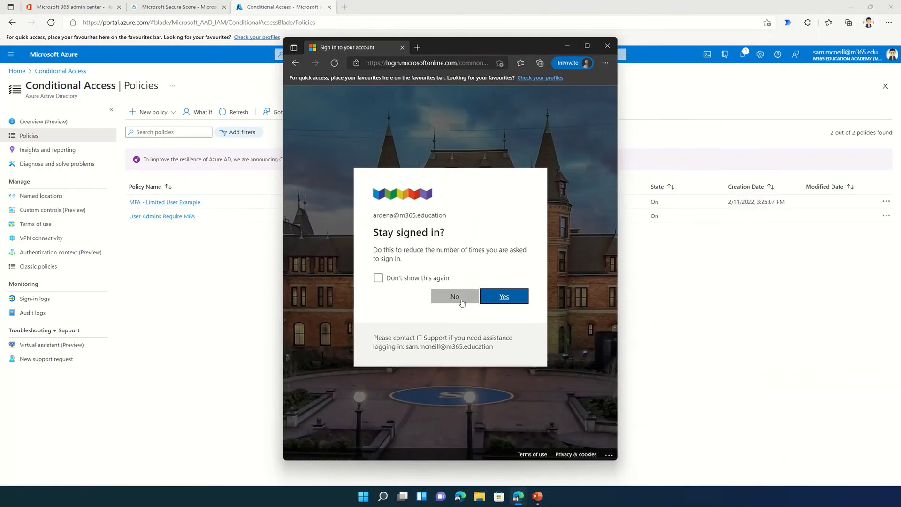
Decline staying signed in, maximize Office home, and verify the signed-in account
click(454, 297)
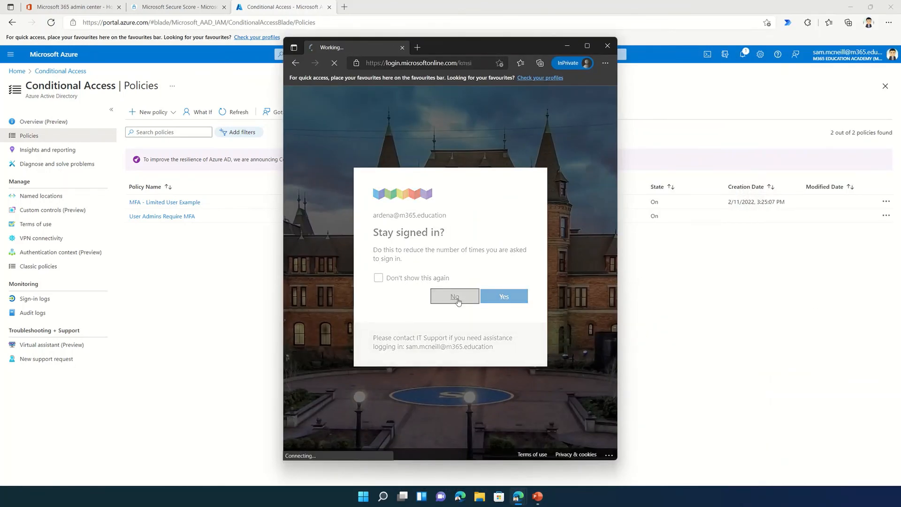
click(586, 45)
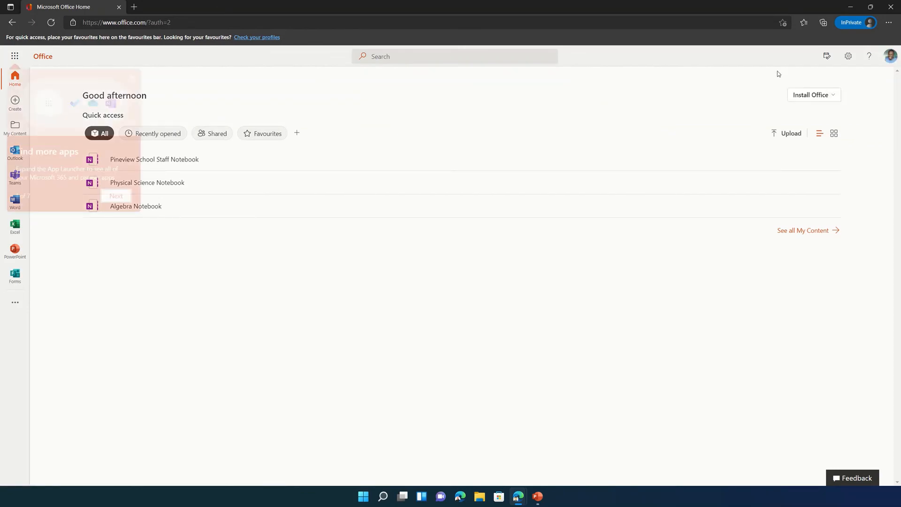
click(891, 56)
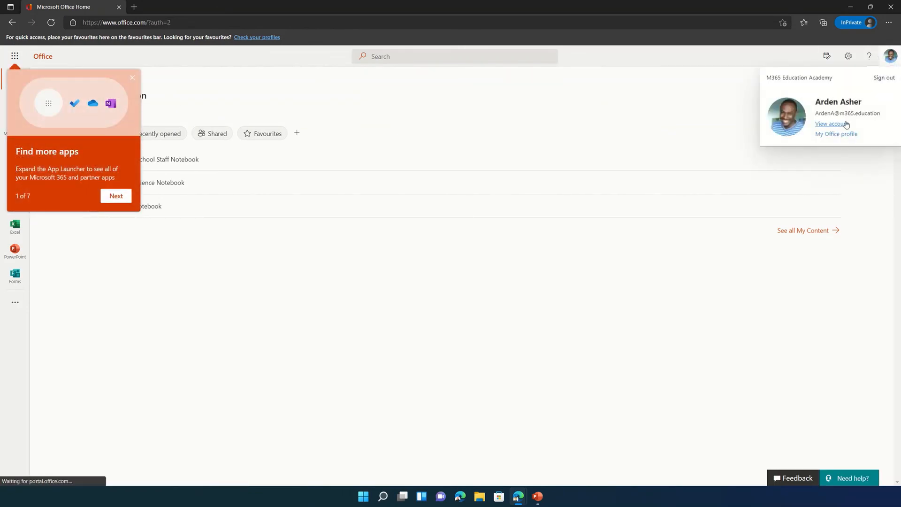
click(703, 284)
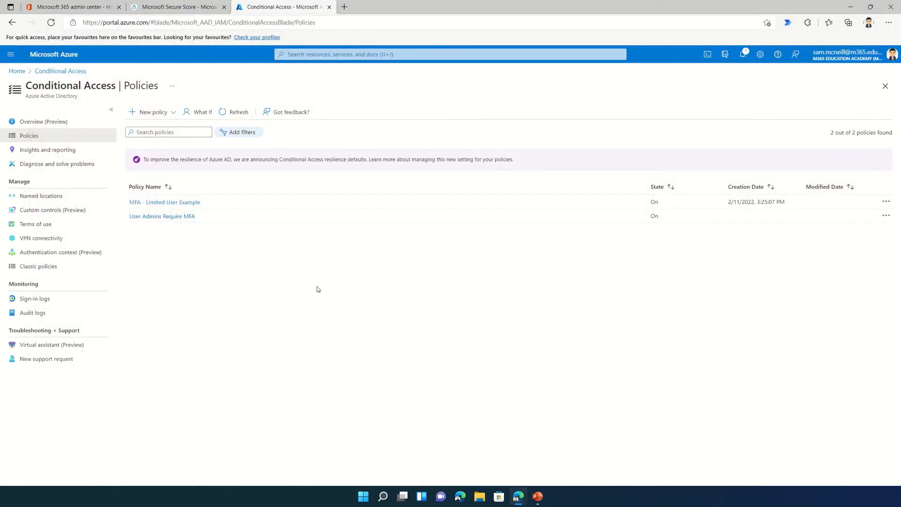
Open a new InPrivate window and load portal.office.com
key(ctrl+shift+n)
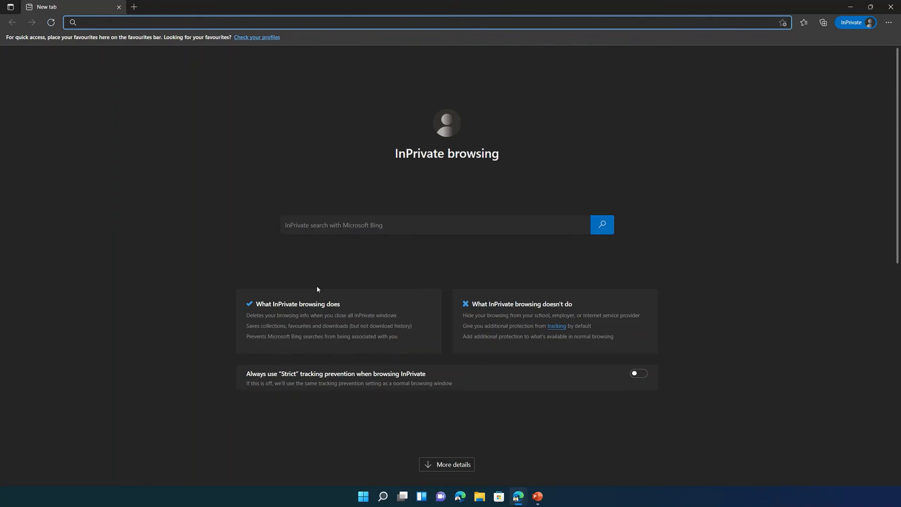
text(portal.office.com)
key(Return)
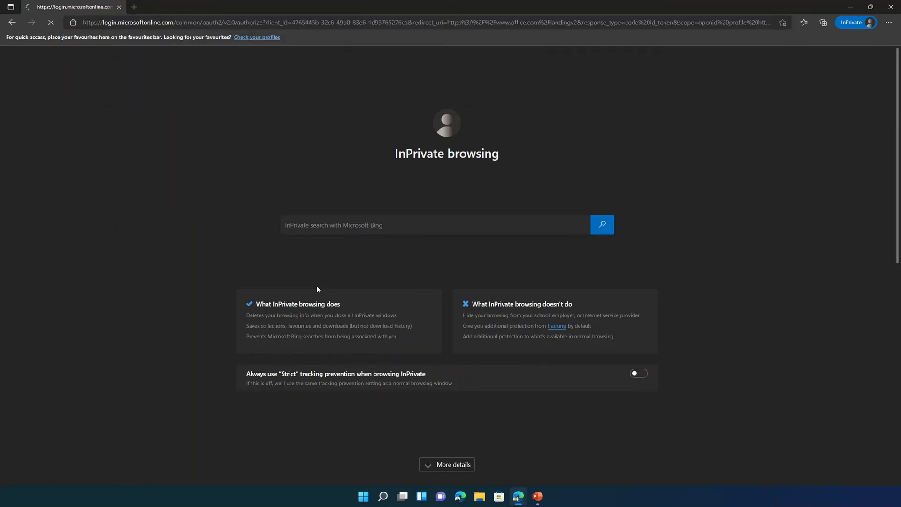
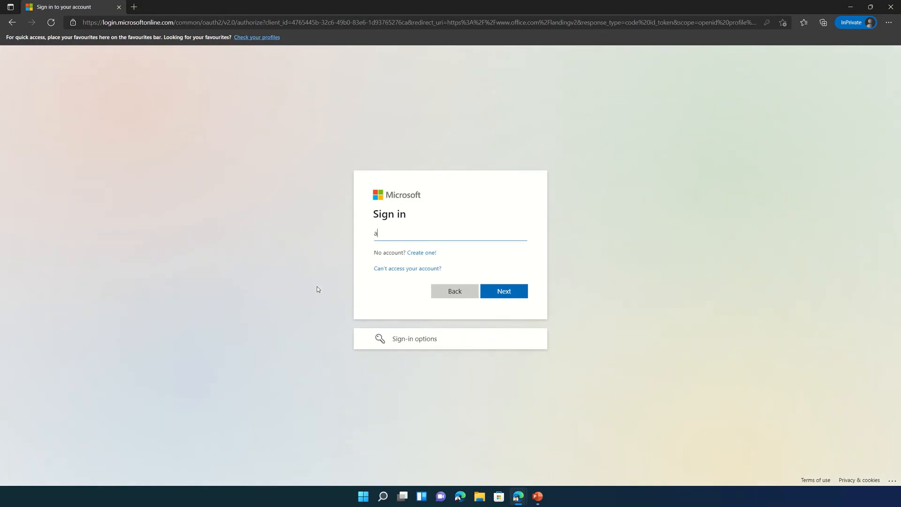
Sign in again as the test user with email and password, decline staying signed in, then close the window
key(Return)
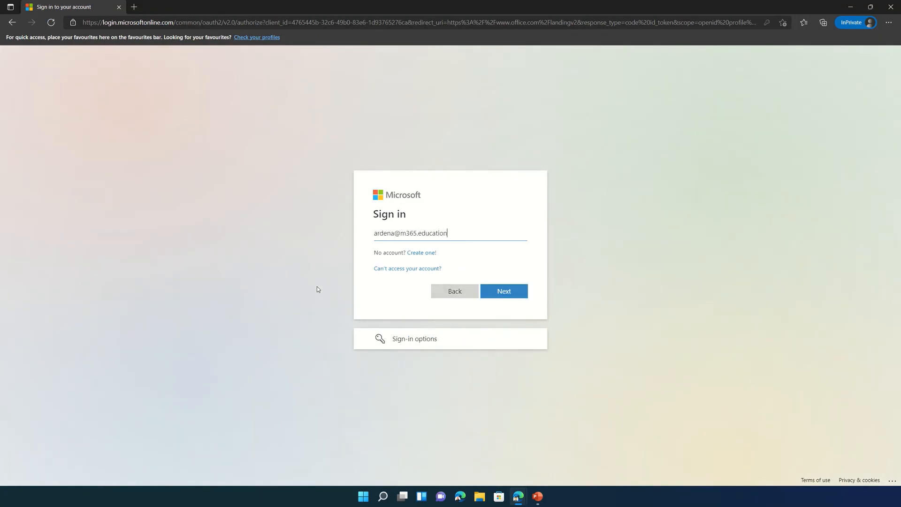
text(********)
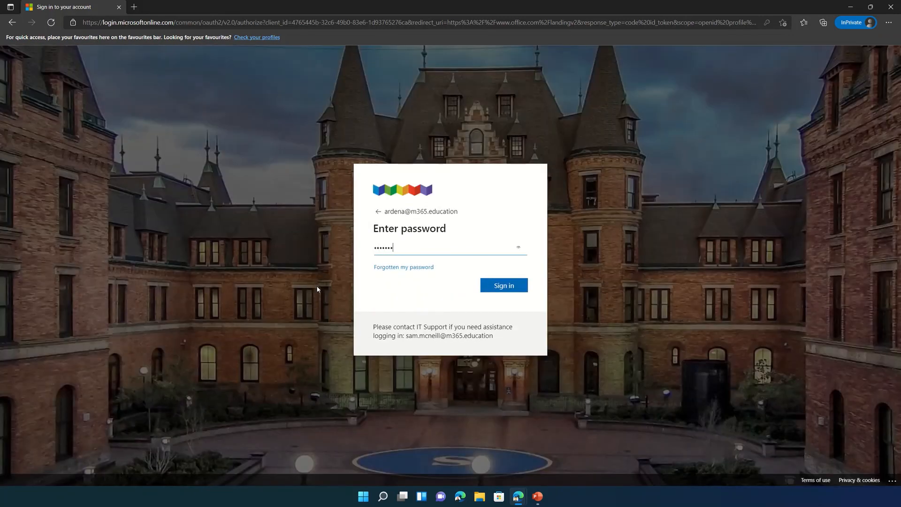
key(Return)
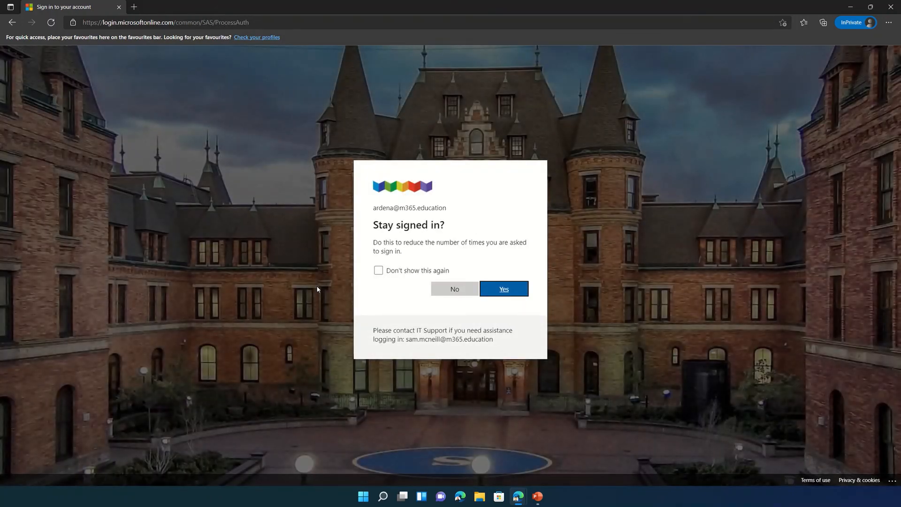
click(463, 288)
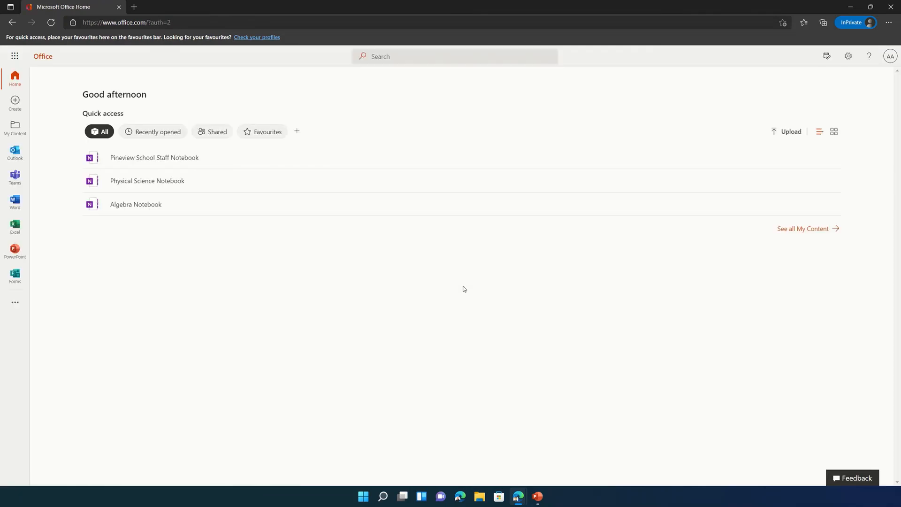
click(890, 7)
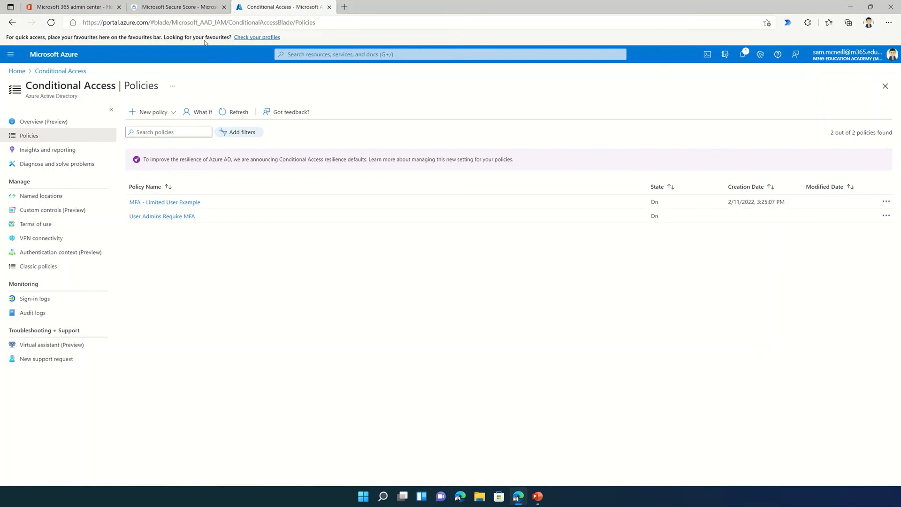
Back on Secure Score, review History and confirm 'Require MFA for administrative roles' shows Planned at 29.09%
click(178, 6)
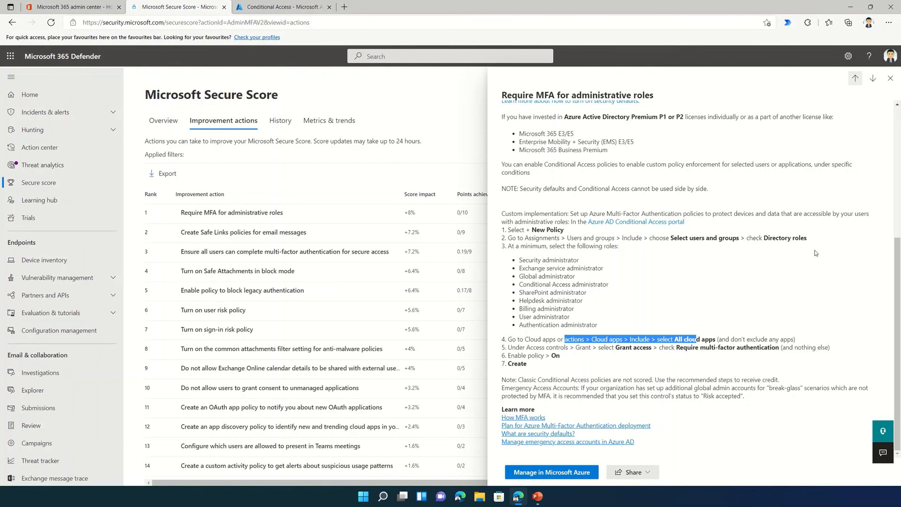
click(890, 78)
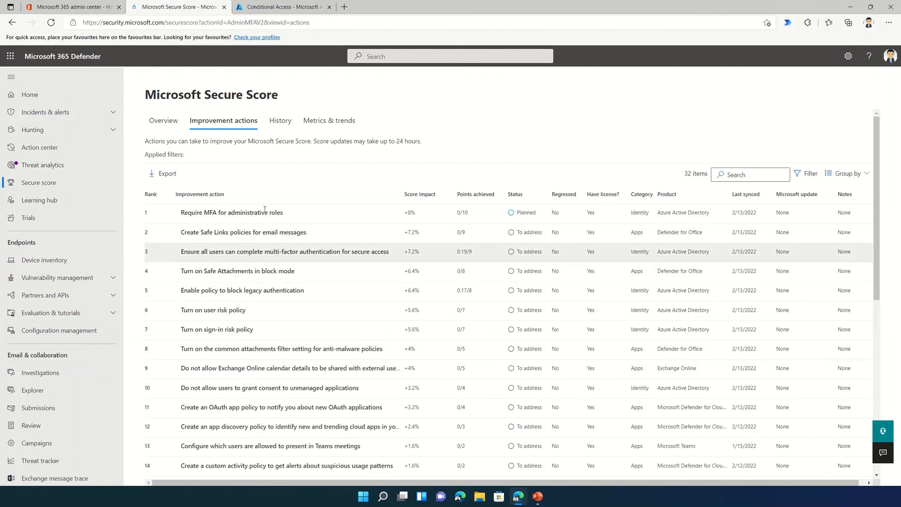
click(284, 122)
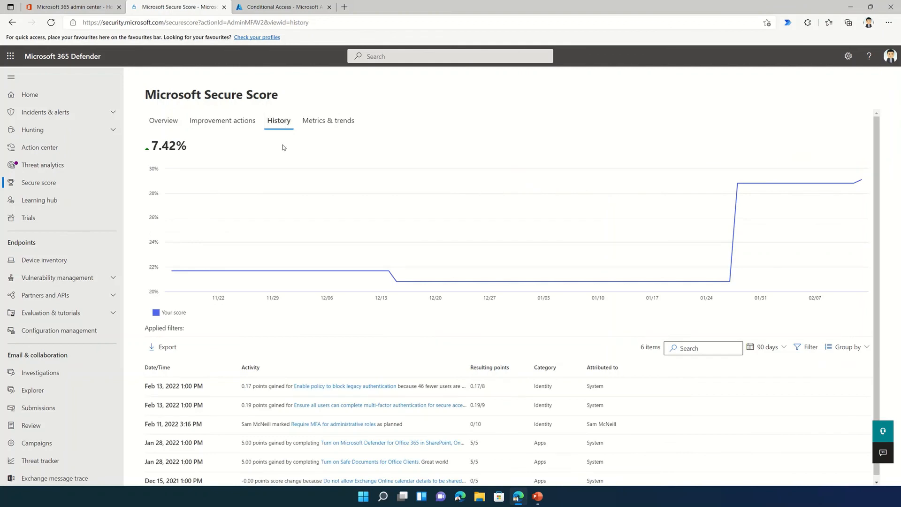
click(164, 121)
mouse_move(214, 244)
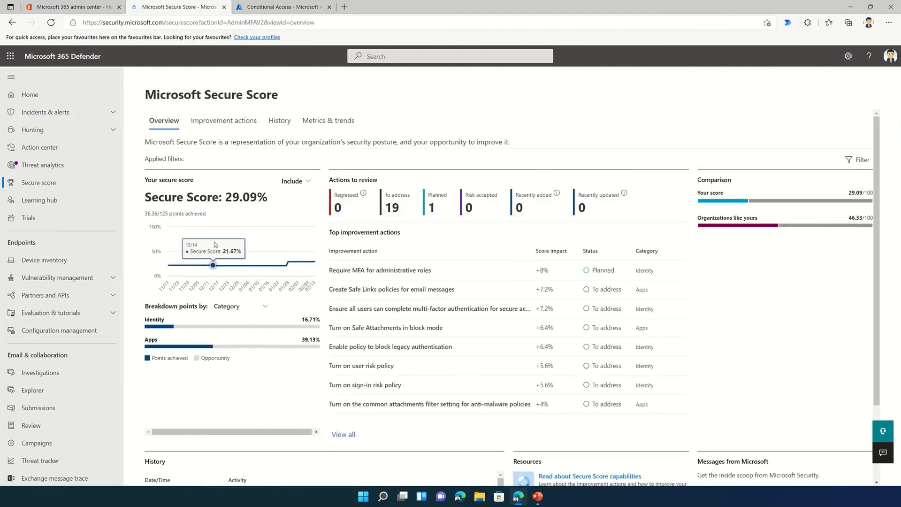